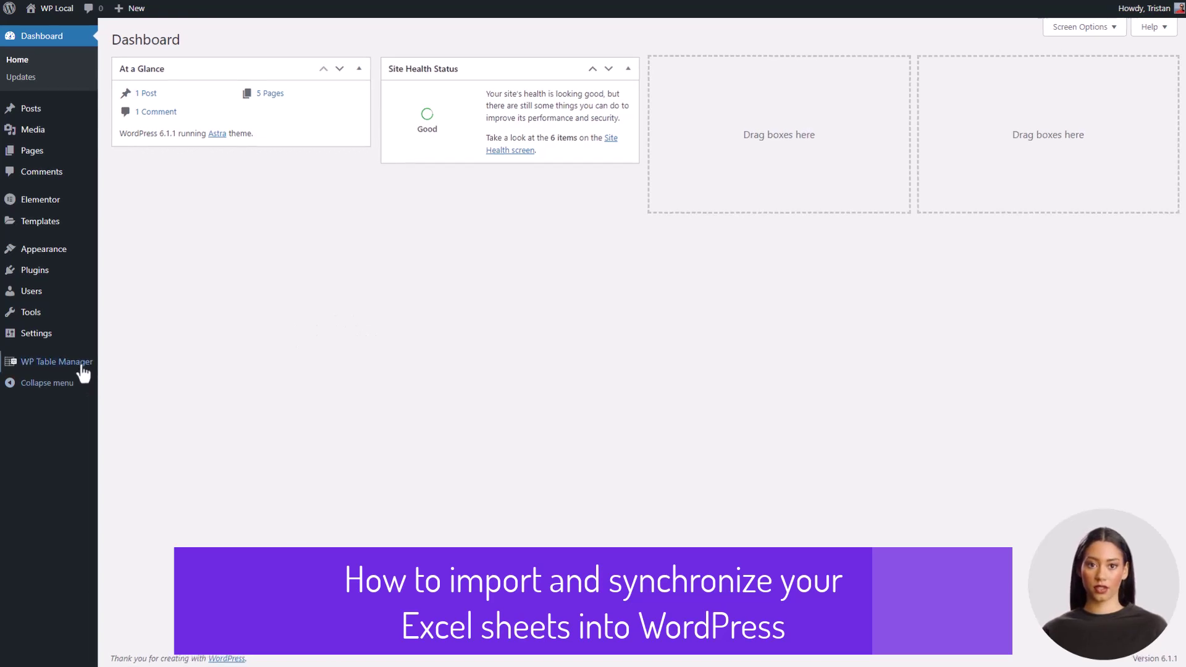
Leave the table list and open the Media Library from the Dashboard's Media menu
click(83, 364)
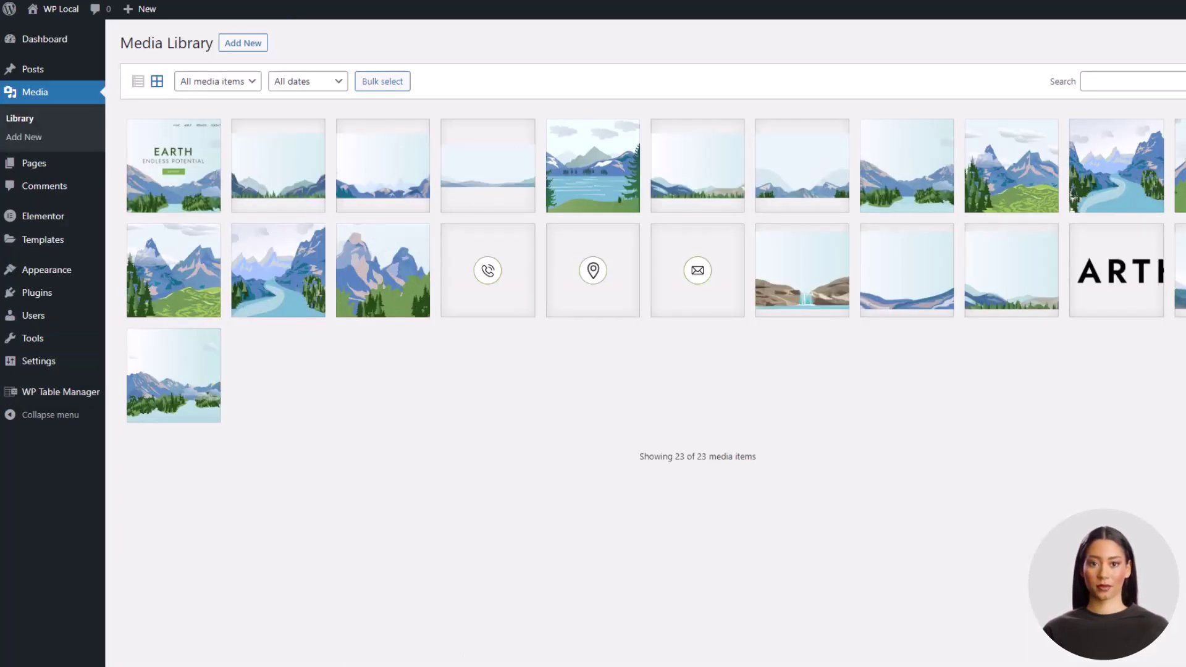
Preview My table 4.xlsx, then drag it from File Explorer into the Media Library
key(alt+Tab)
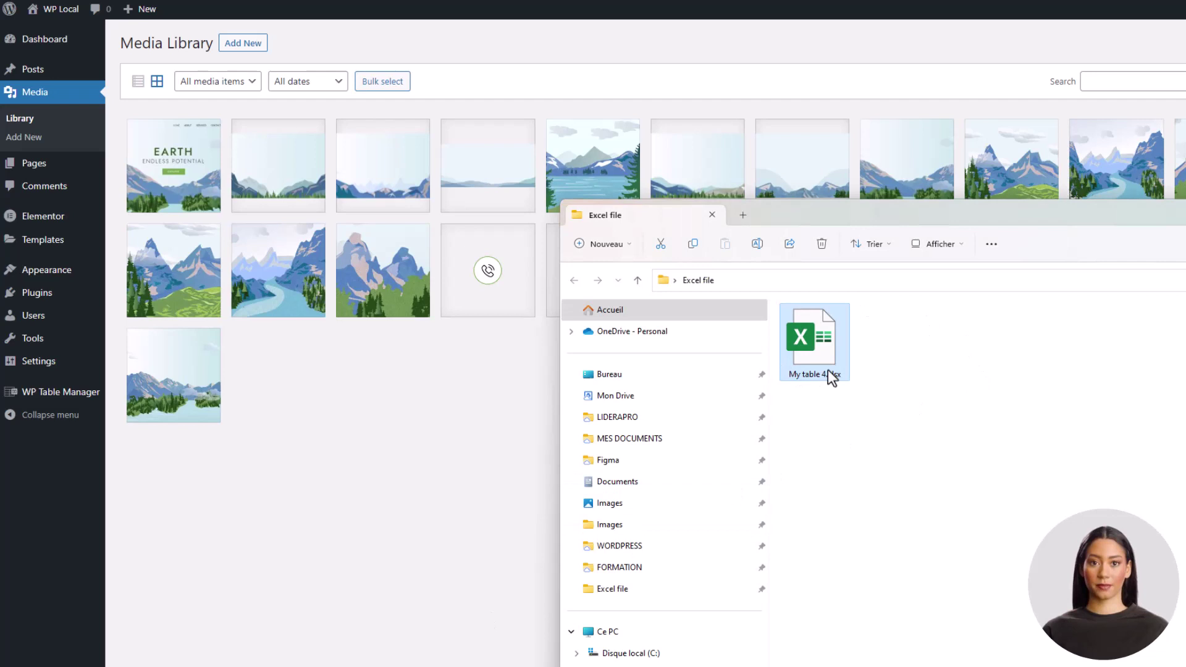
double_click(815, 360)
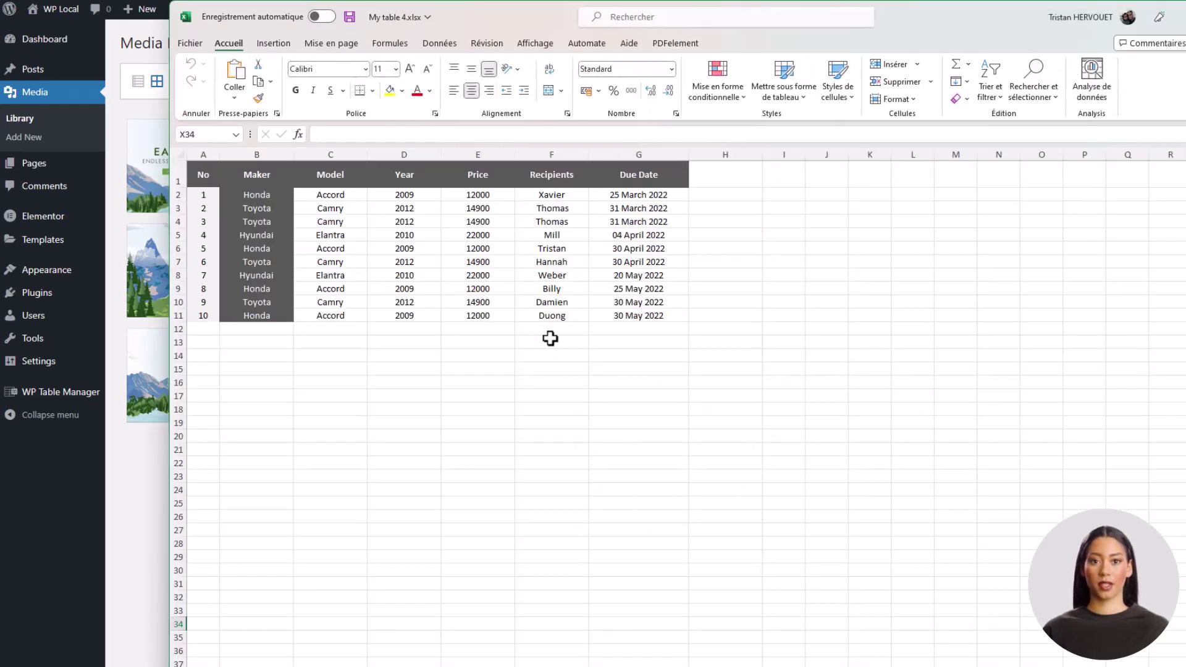
click(418, 235)
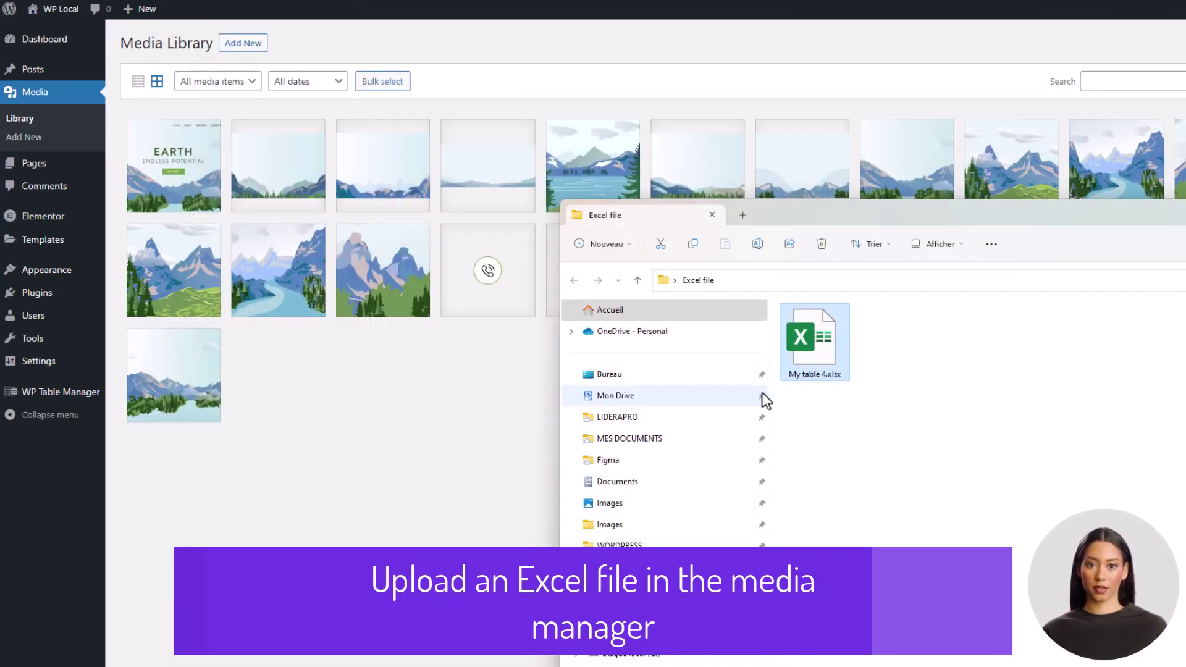
click(975, 392)
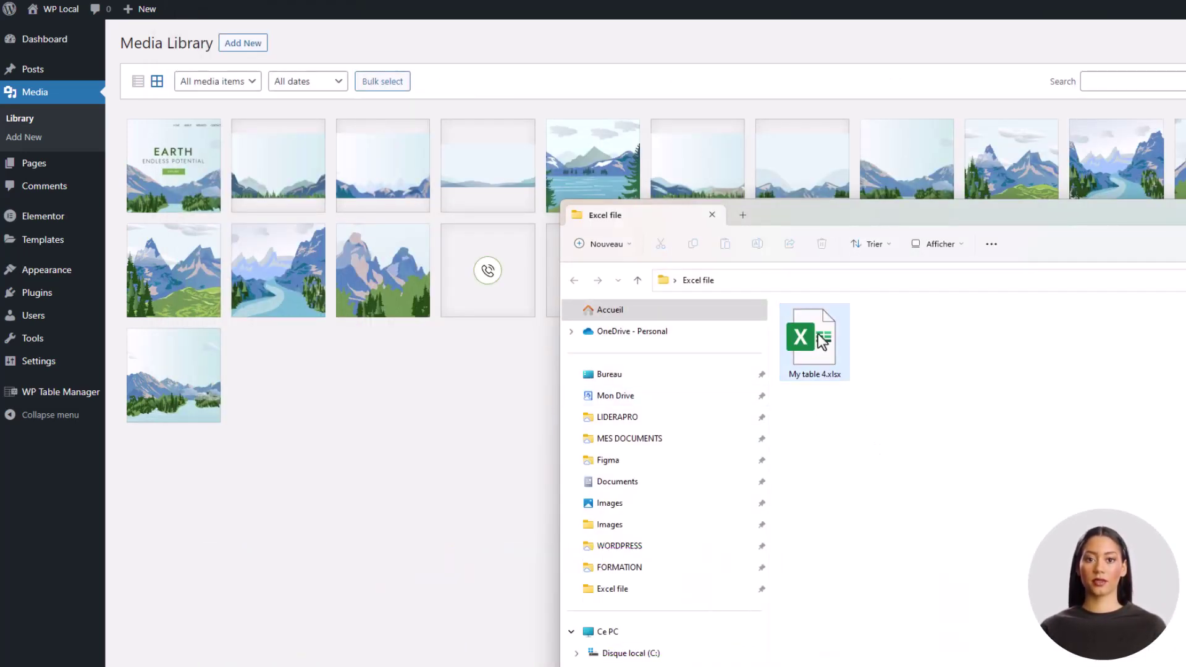
drag(823, 342, 195, 206)
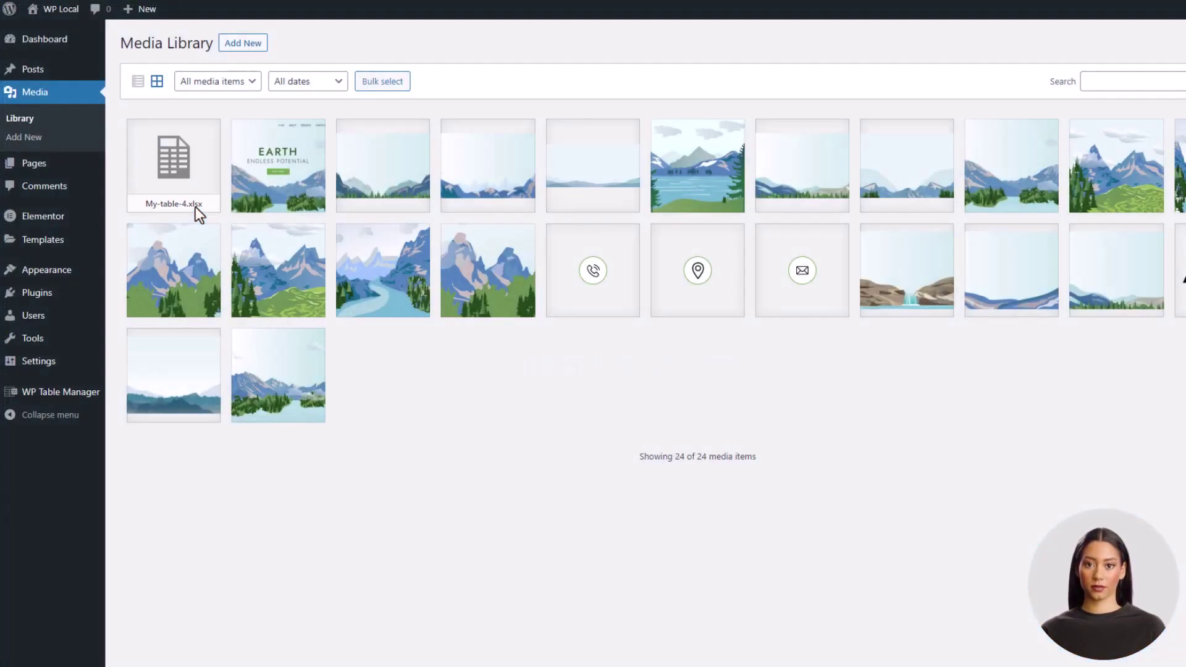
Create a blank 10×10 table from WP Table Manager's Create New > Table
click(175, 170)
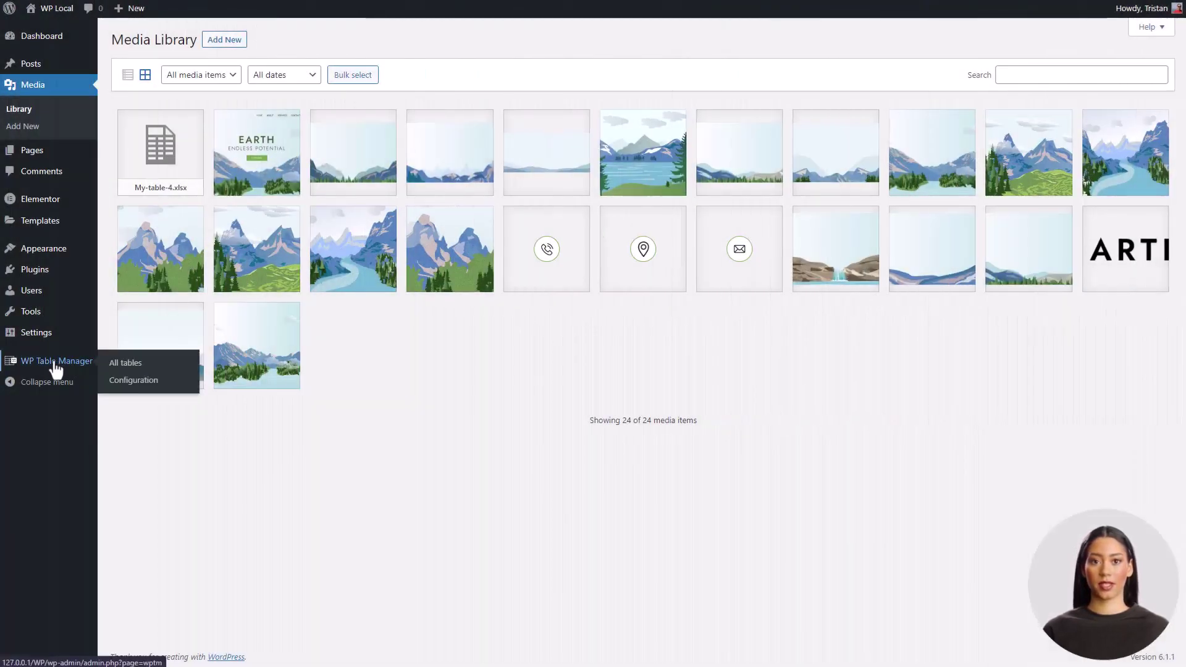
click(56, 365)
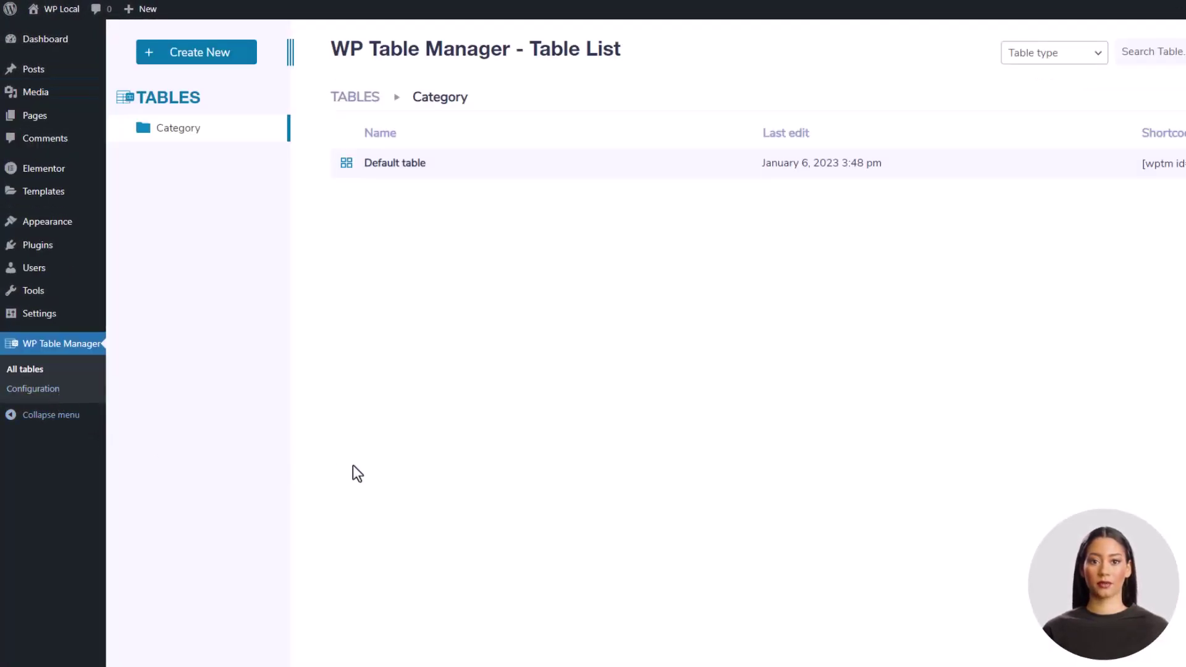
click(219, 62)
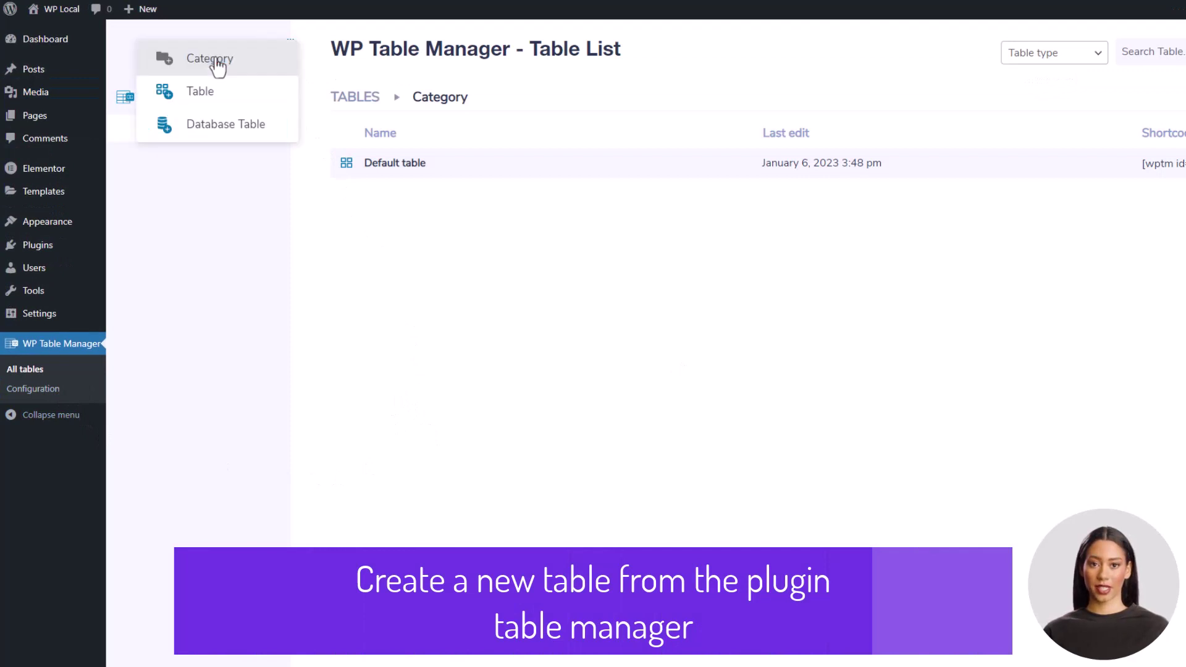
click(207, 98)
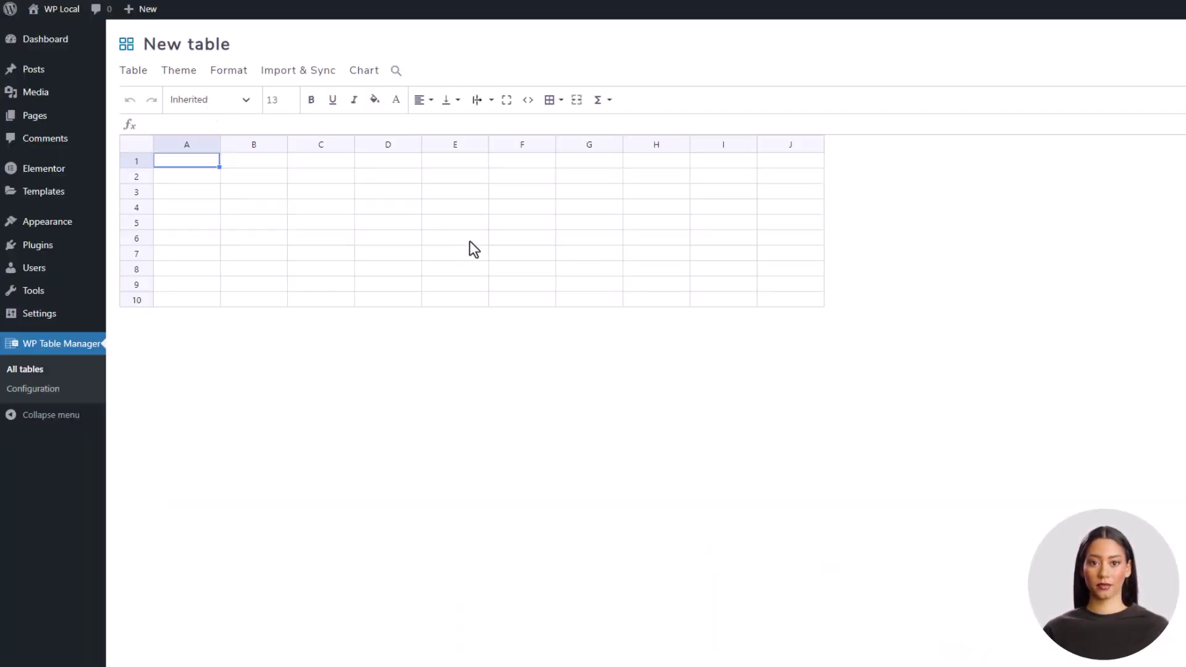
Set up a single Excel file import using Data only and the First sheet
click(314, 73)
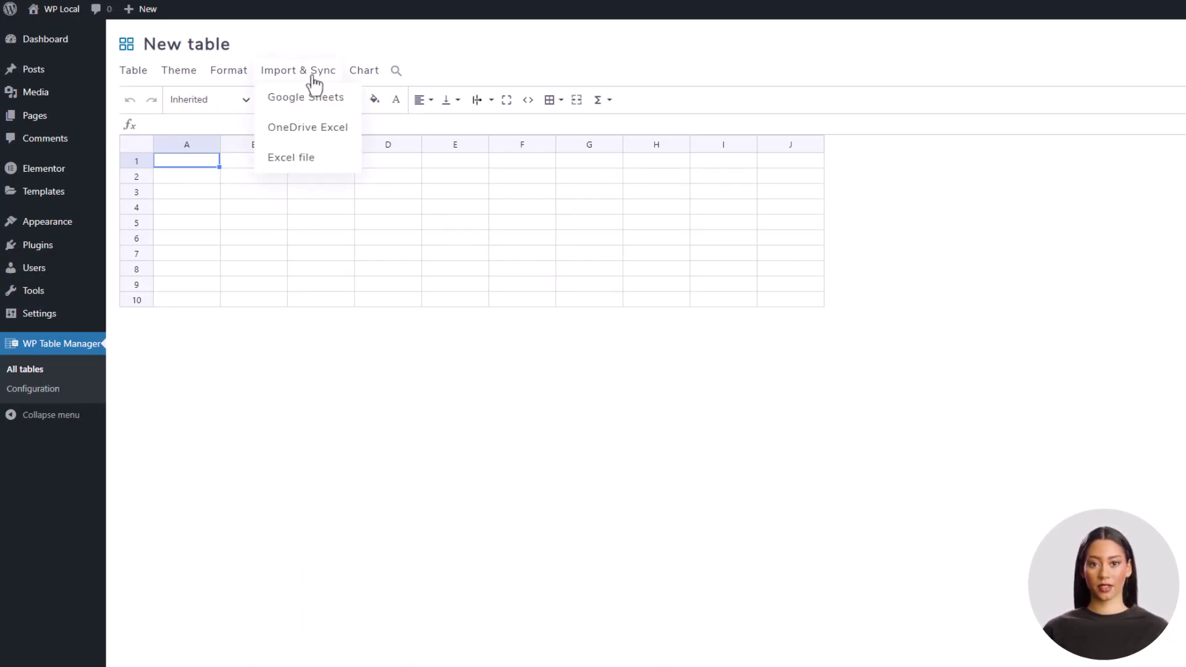
click(306, 160)
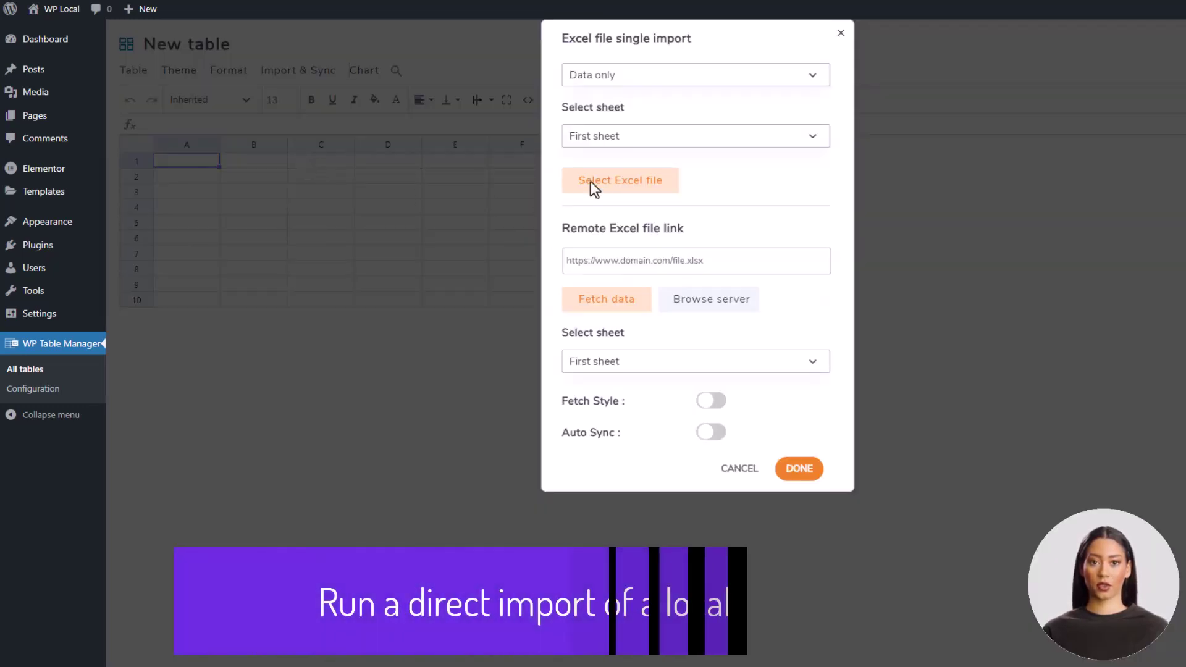
click(691, 80)
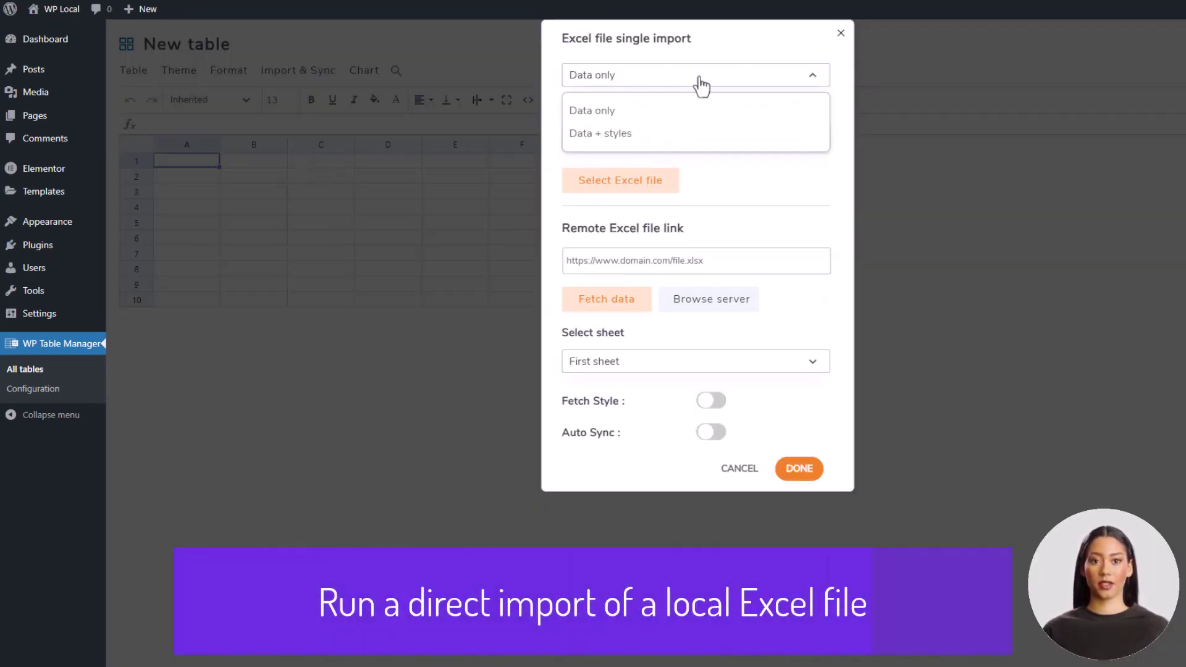
click(618, 112)
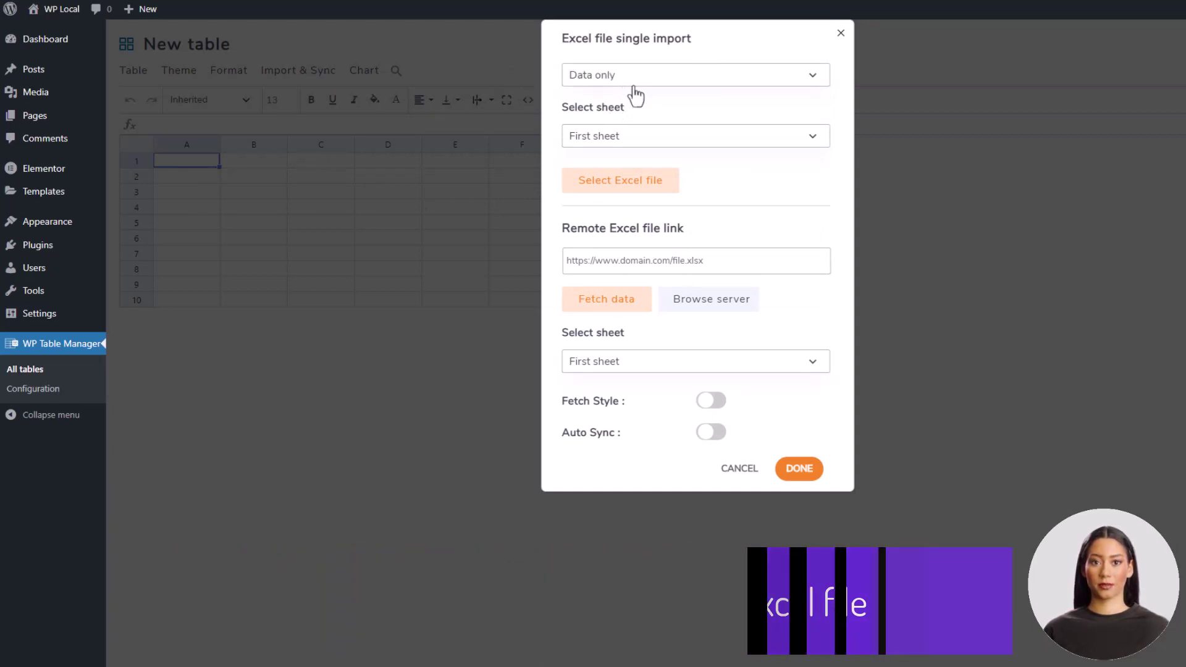
click(668, 139)
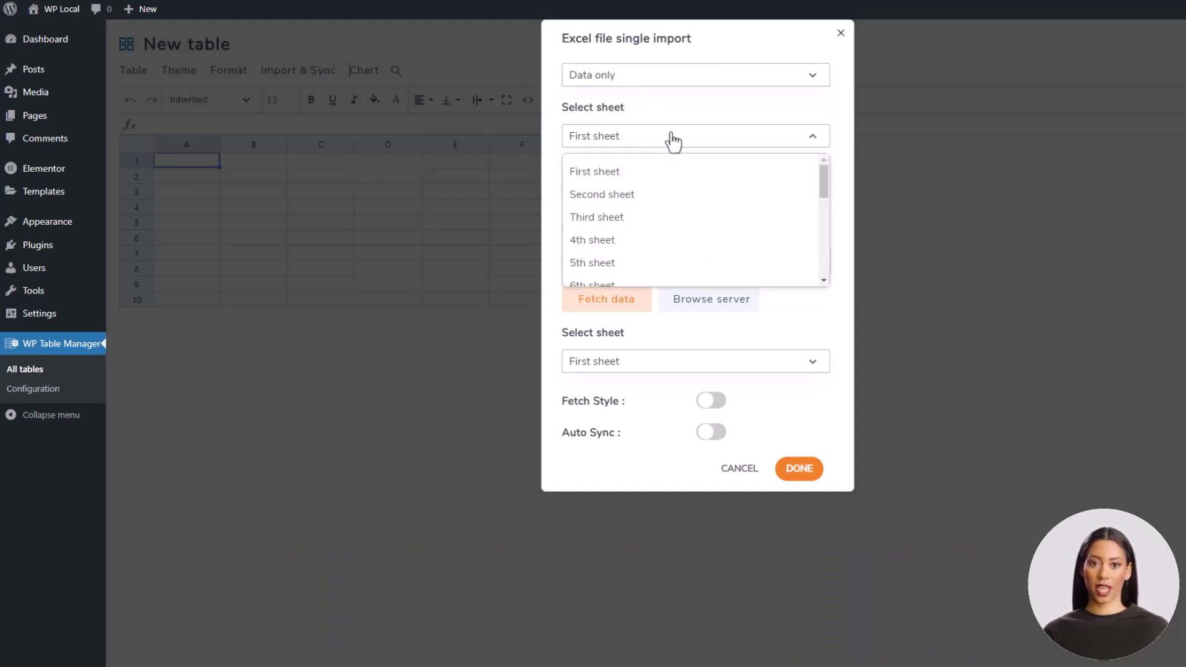
click(673, 141)
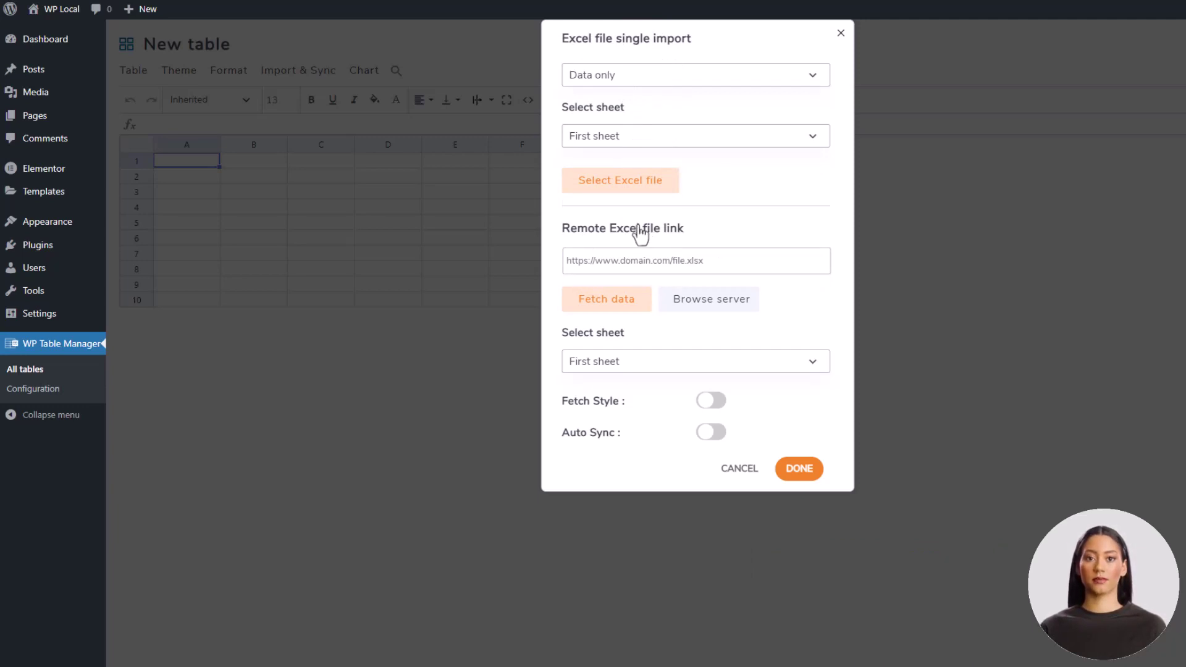
click(643, 187)
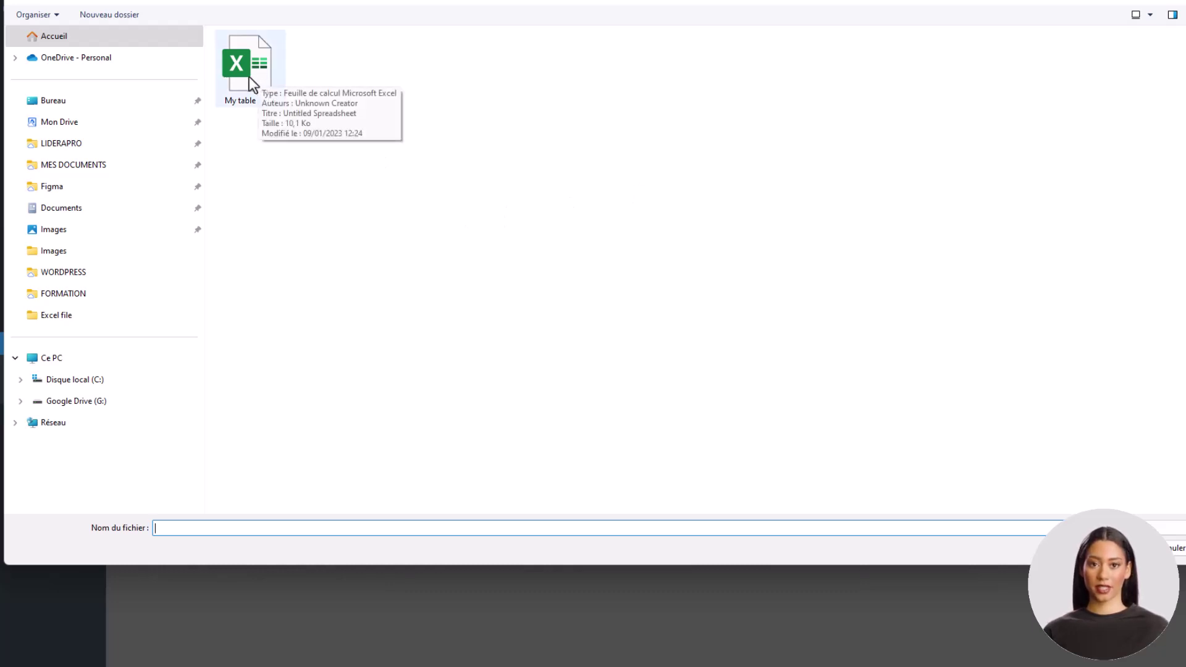
Import My table 4.xlsx's ten car rows and check the Year value in D5
double_click(255, 76)
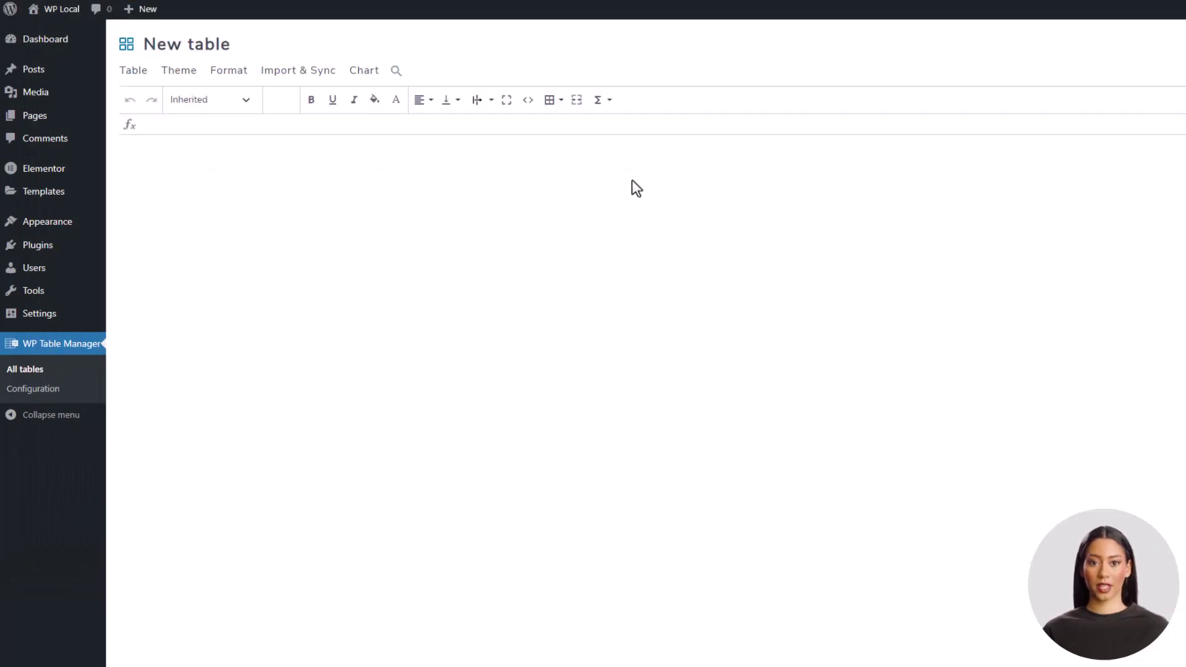
click(370, 224)
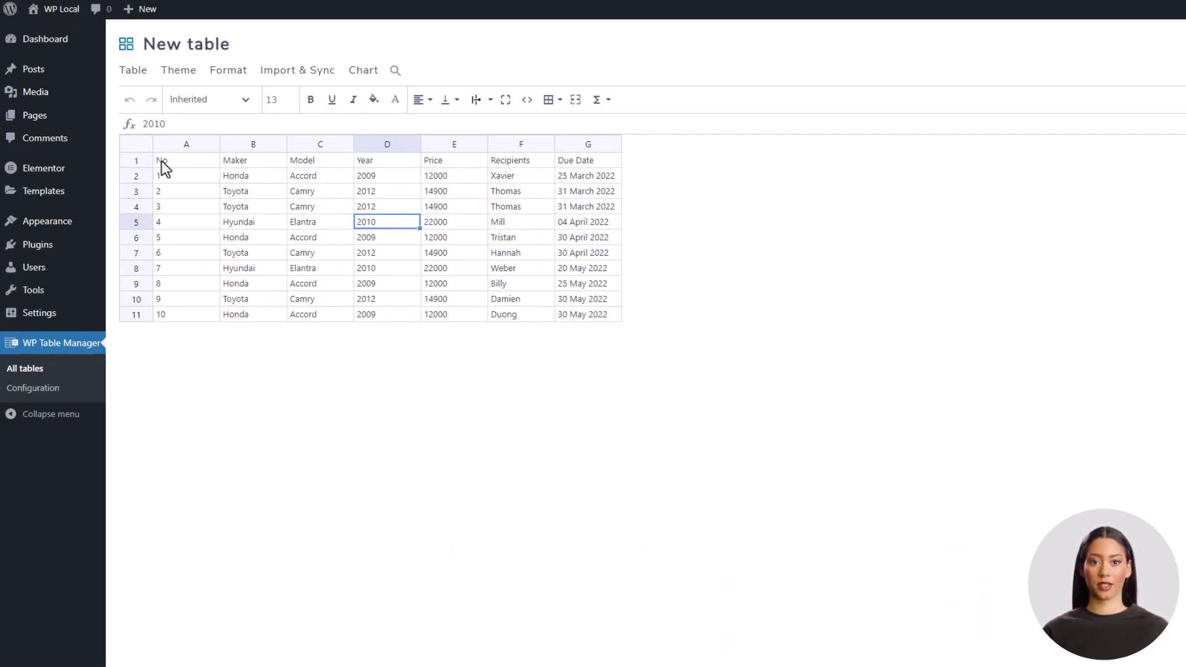
Make header row A1:G1 bold and narrow column A to fit its numbers
drag(161, 161, 581, 165)
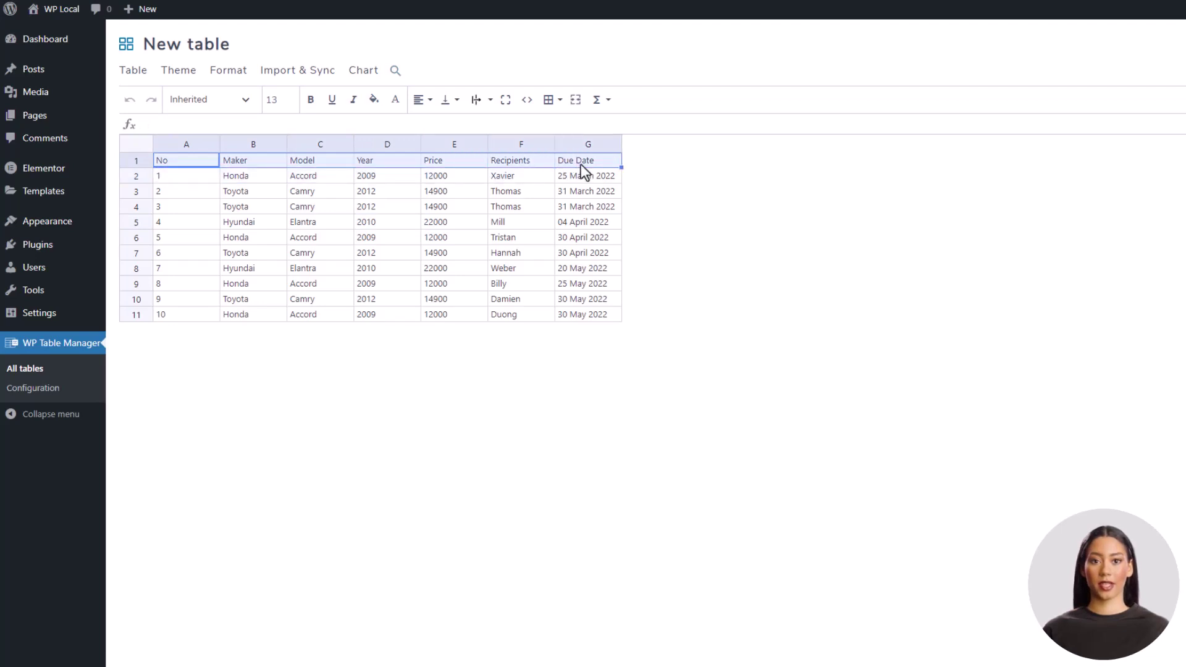
click(310, 99)
drag(219, 141, 181, 140)
click(290, 254)
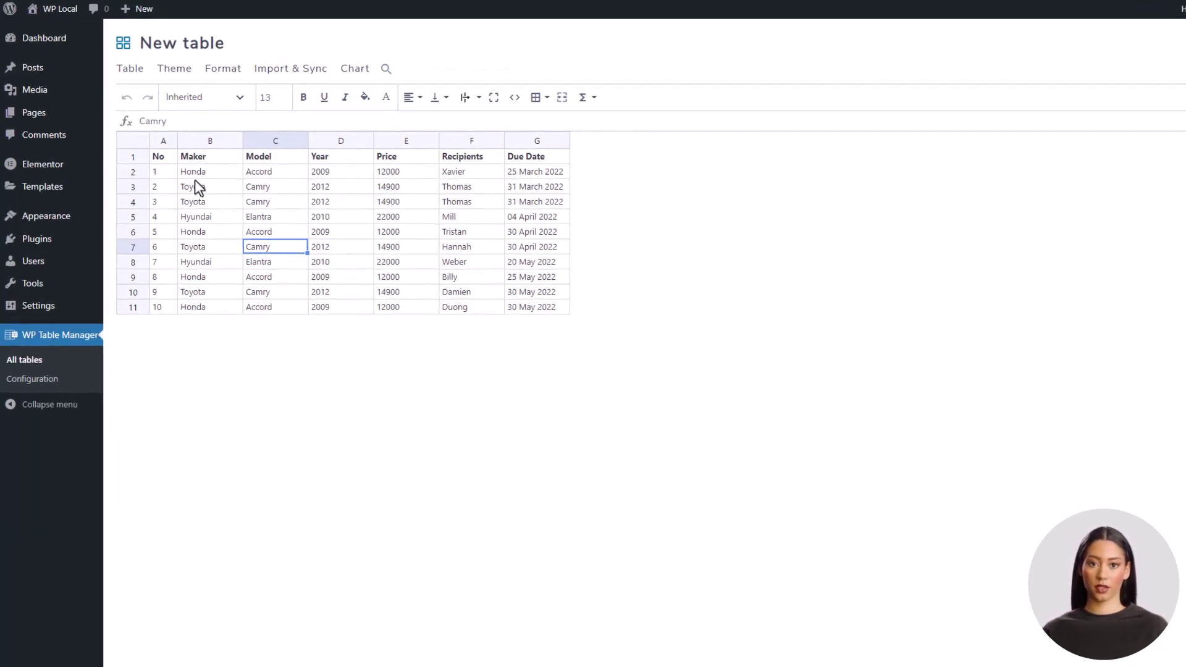
click(196, 181)
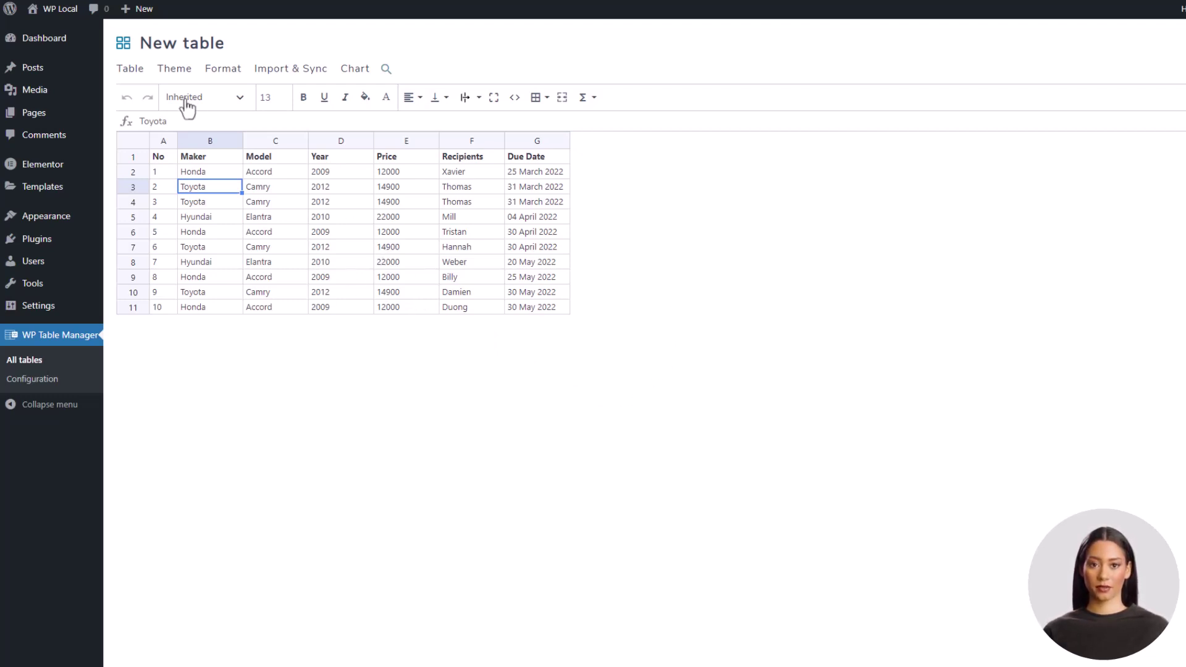
Start a second blank 10×10 table from the Table menu's New Table option
click(130, 68)
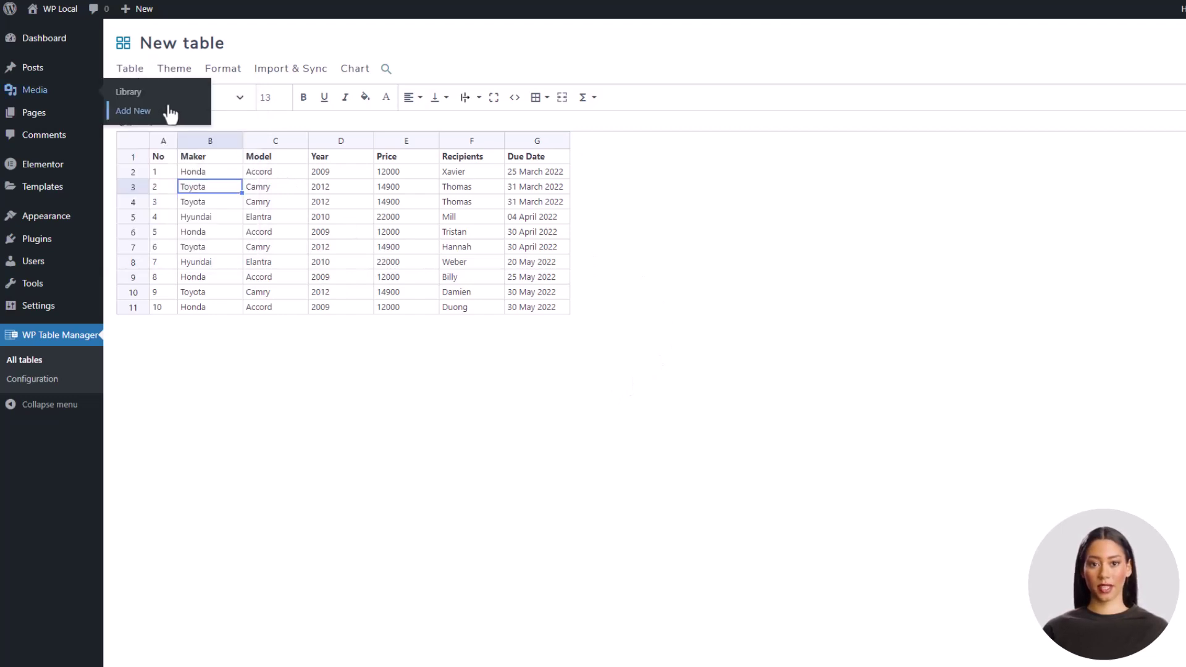
click(133, 71)
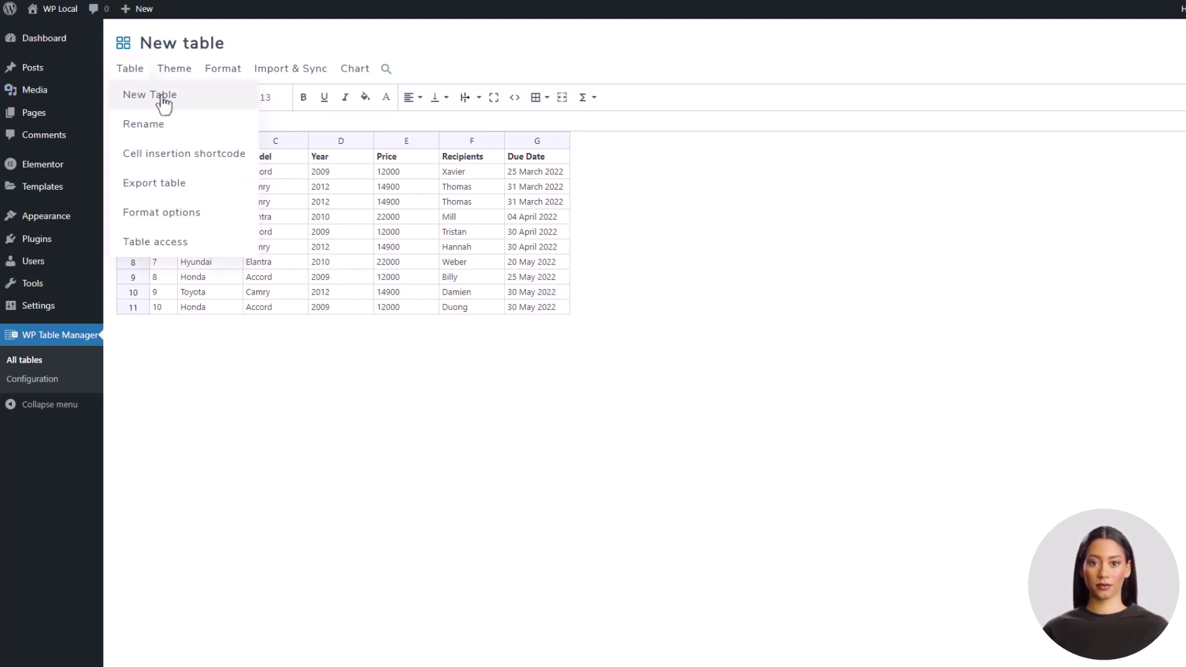
click(153, 96)
click(290, 70)
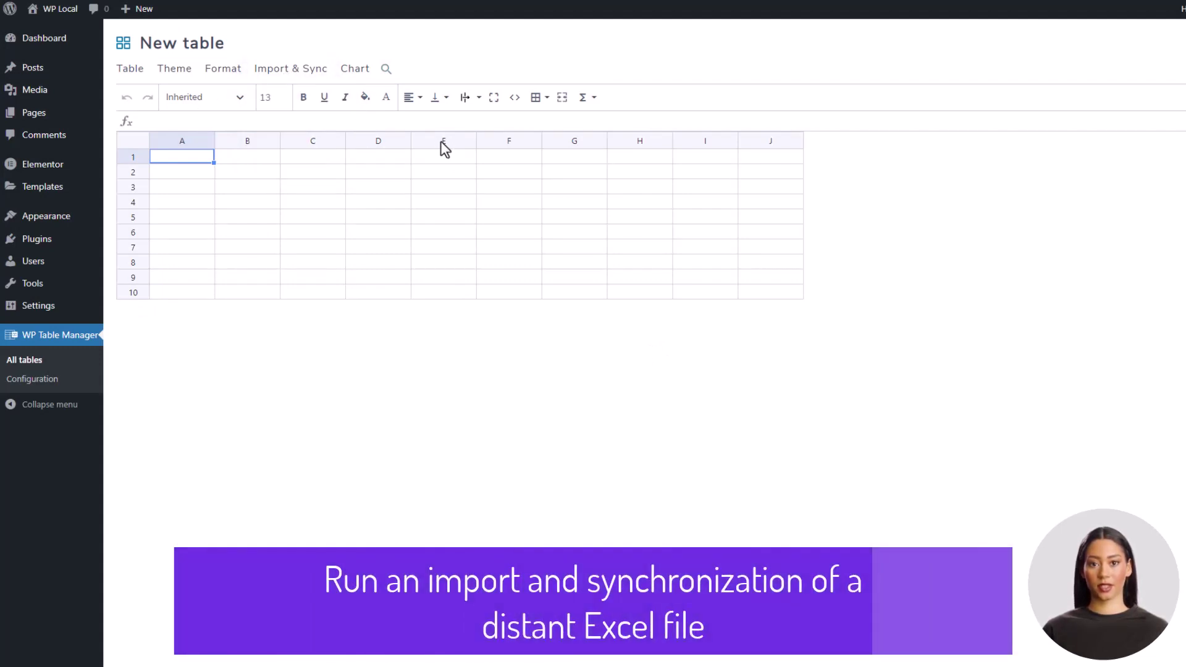
Pick My-table-4.xlsx from the server folder wp-content/uploads/2023/01 for the Excel import
mouse_move(315, 75)
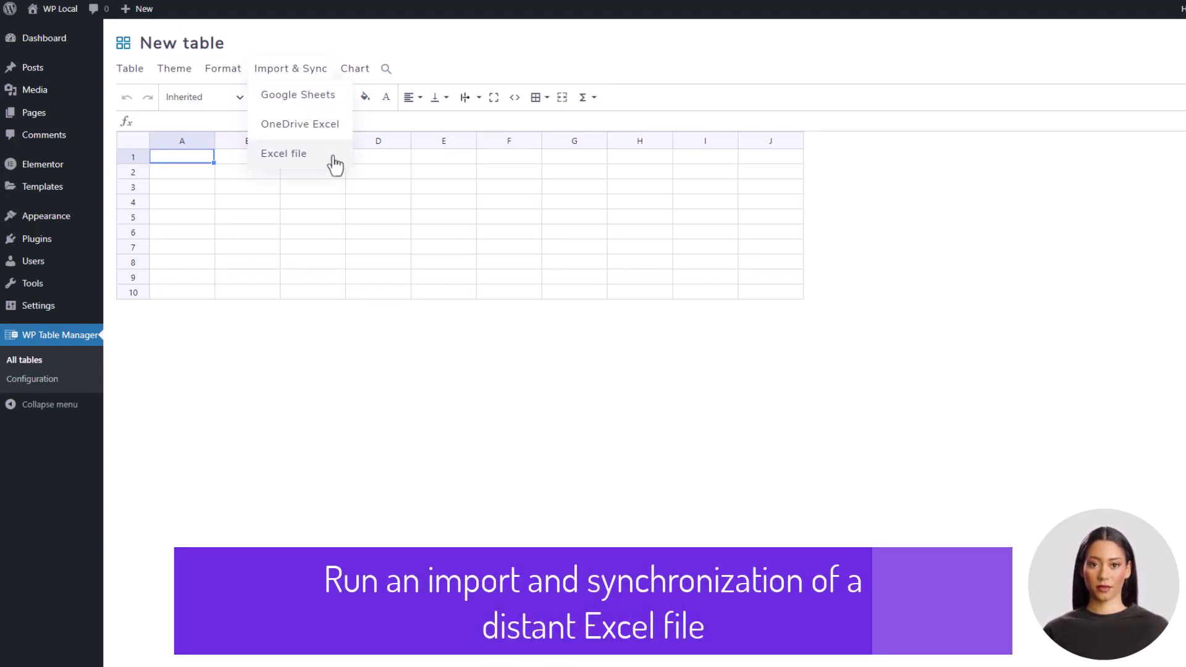
click(314, 156)
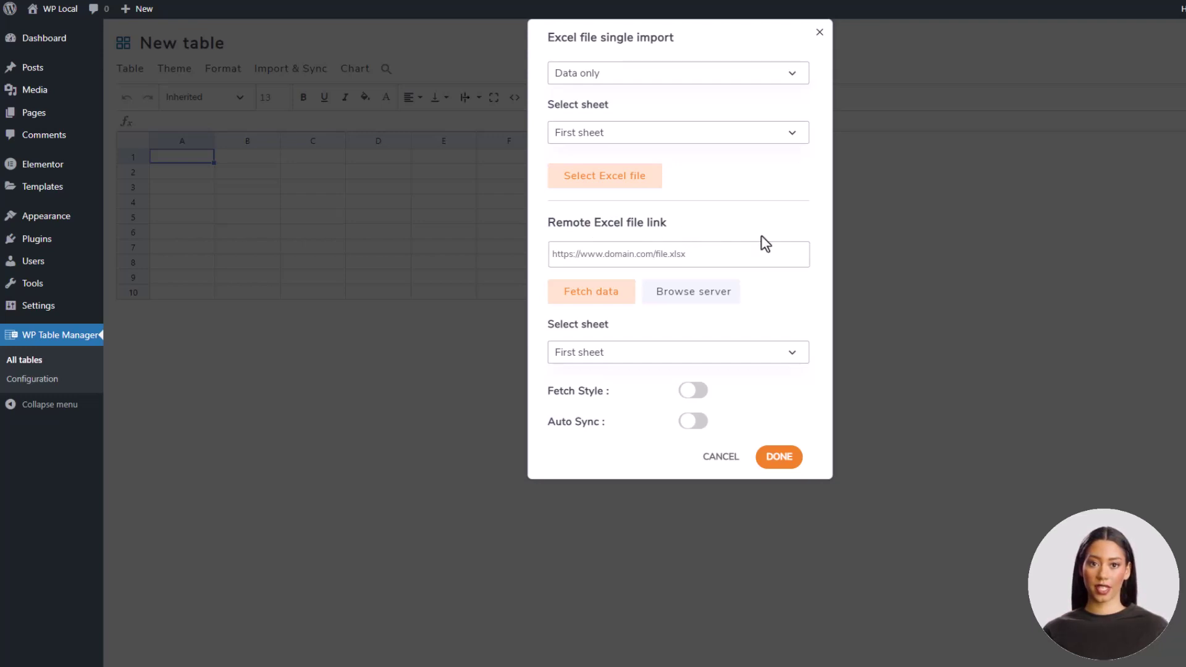
click(677, 298)
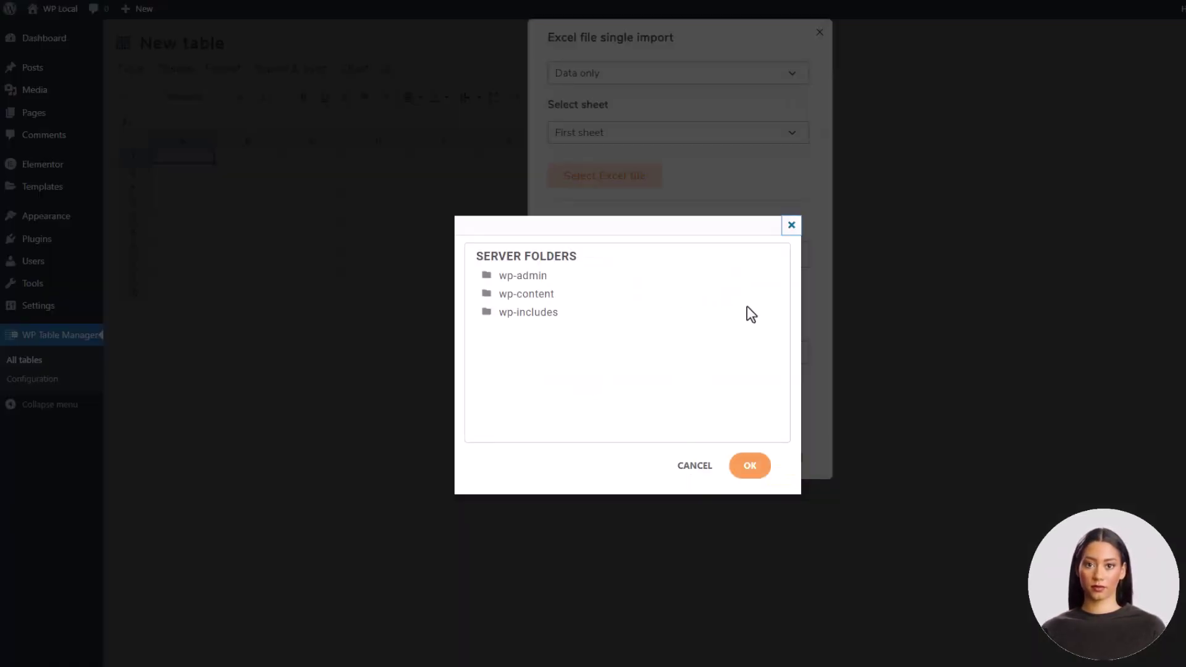
click(546, 295)
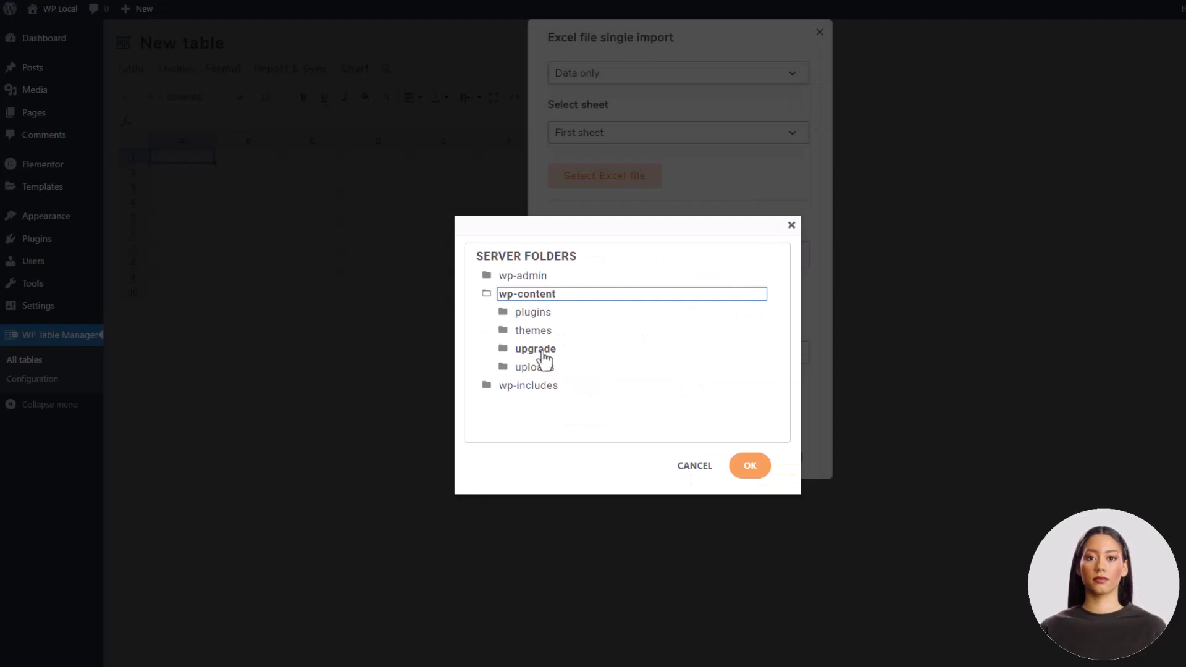
click(537, 369)
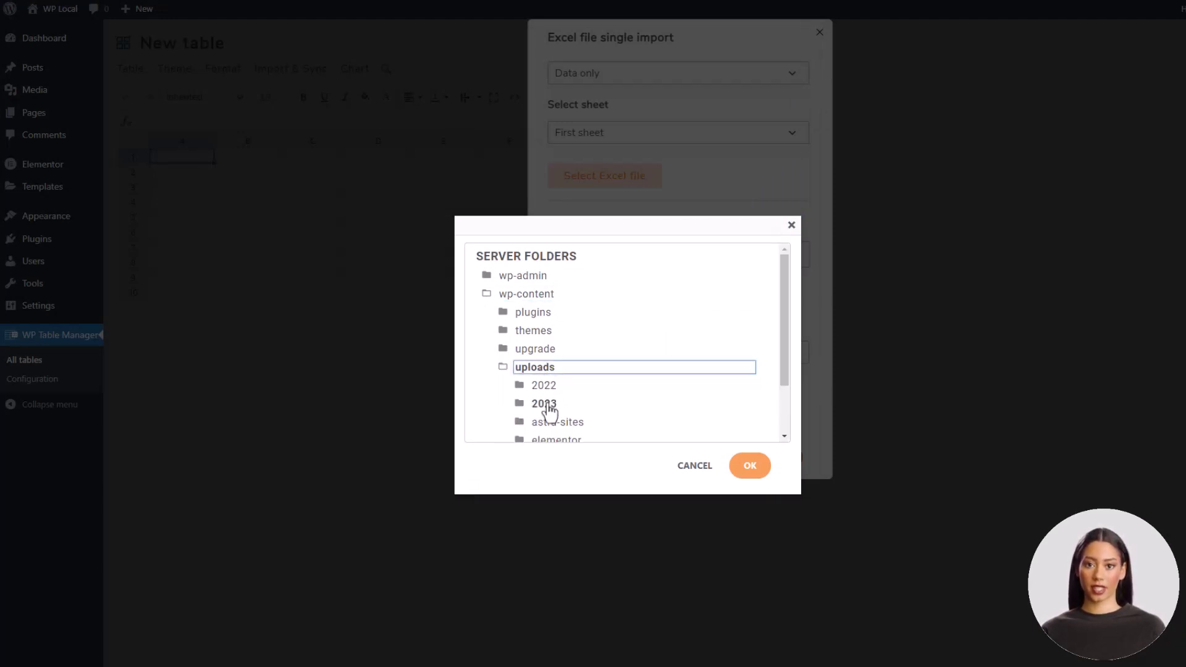
click(544, 405)
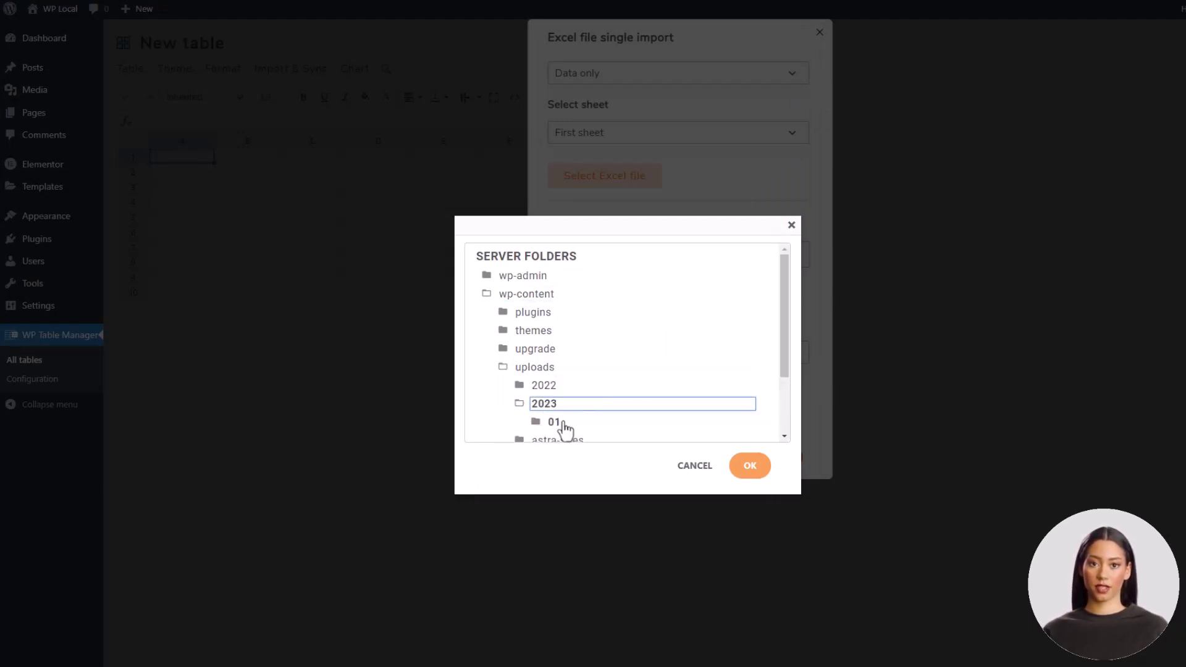
click(556, 423)
scroll(596, 389, down, 2)
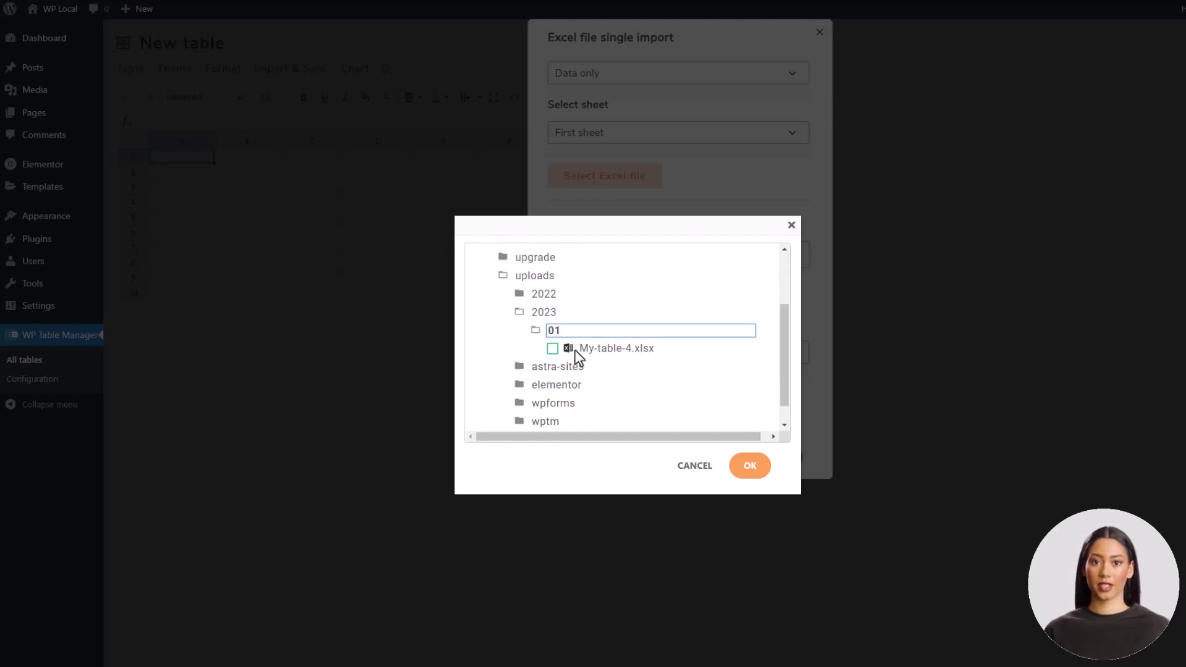
click(552, 348)
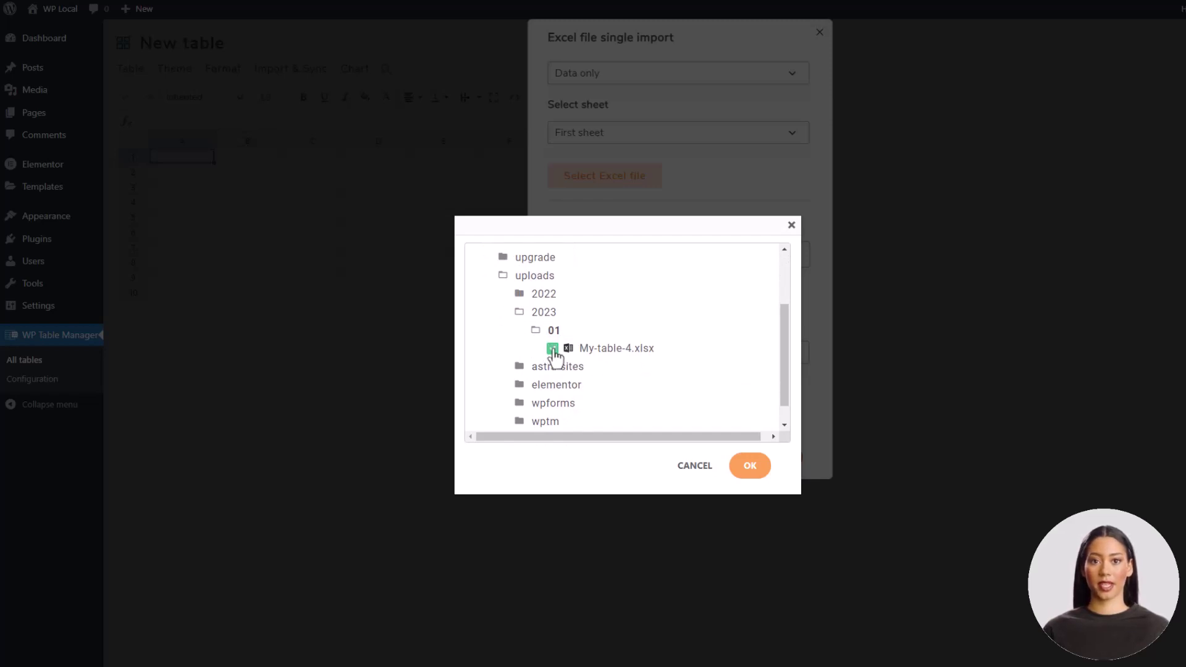
Link the file, keep First sheet, enable Fetch Style and Auto Sync, and fetch the data
click(751, 471)
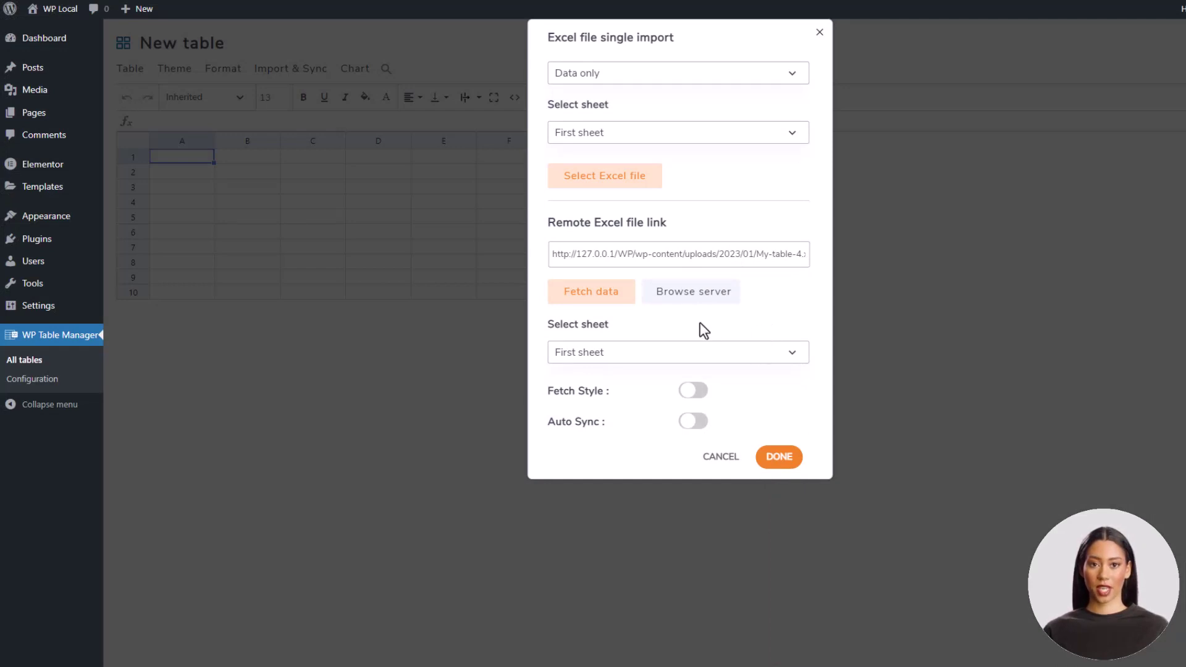
click(770, 356)
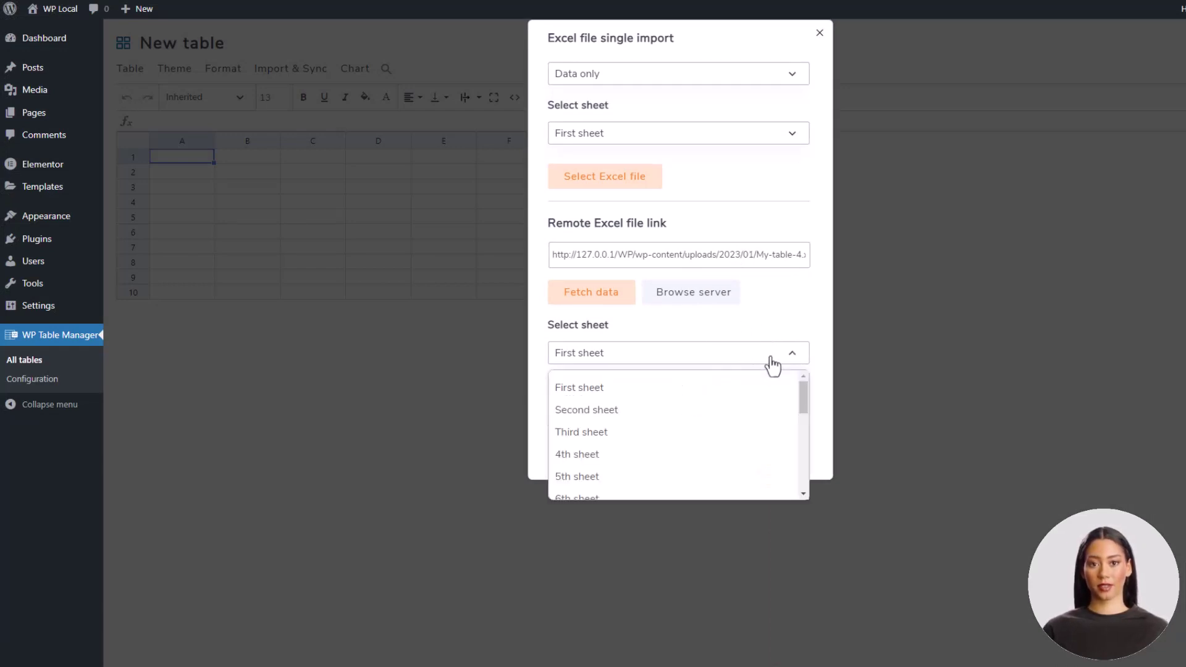
click(771, 358)
click(693, 391)
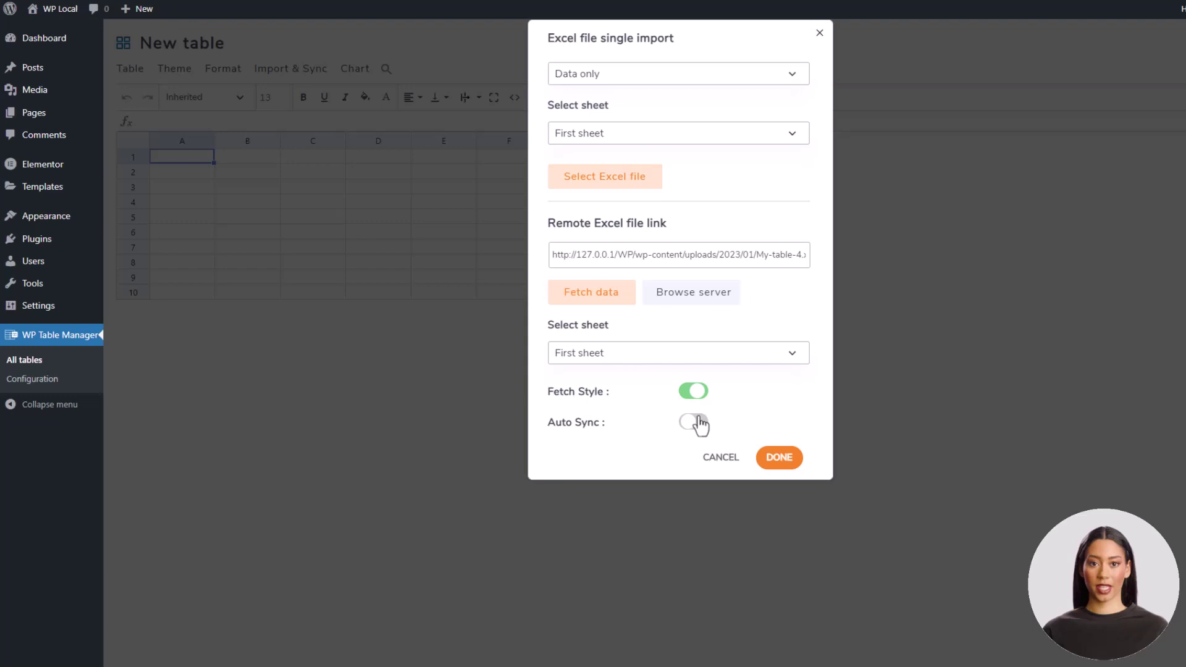
click(700, 426)
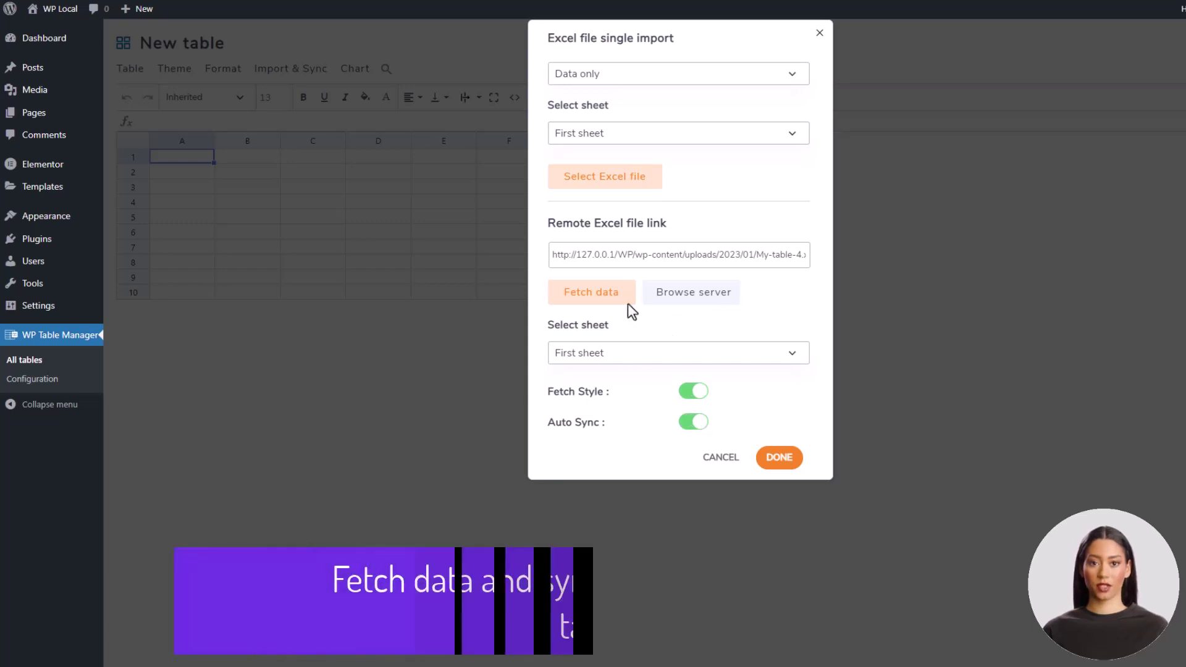
click(602, 296)
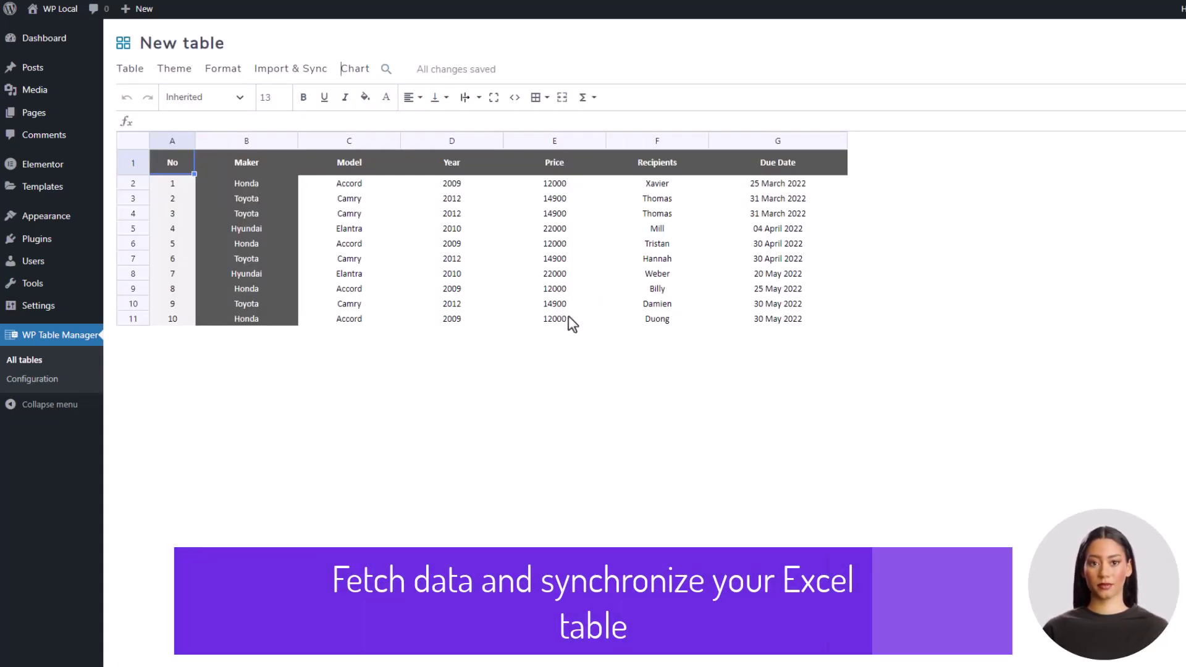
Check the imported Elantra and 14900 values, then select the table title for renaming
click(348, 230)
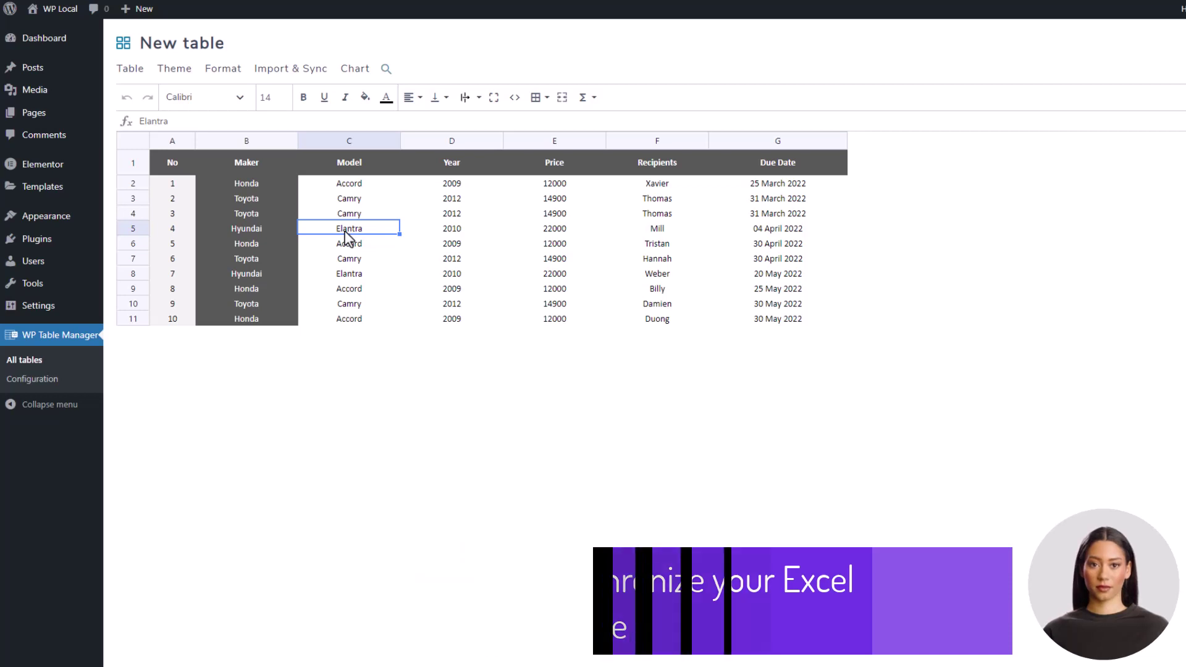
click(576, 258)
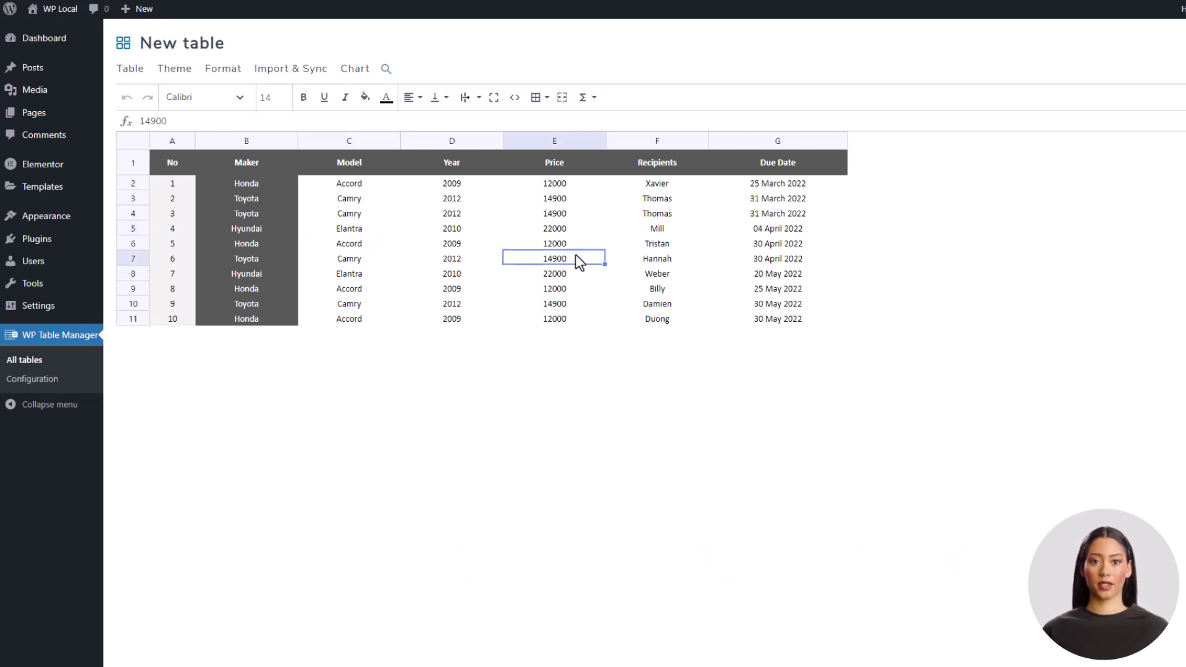
drag(280, 183, 295, 257)
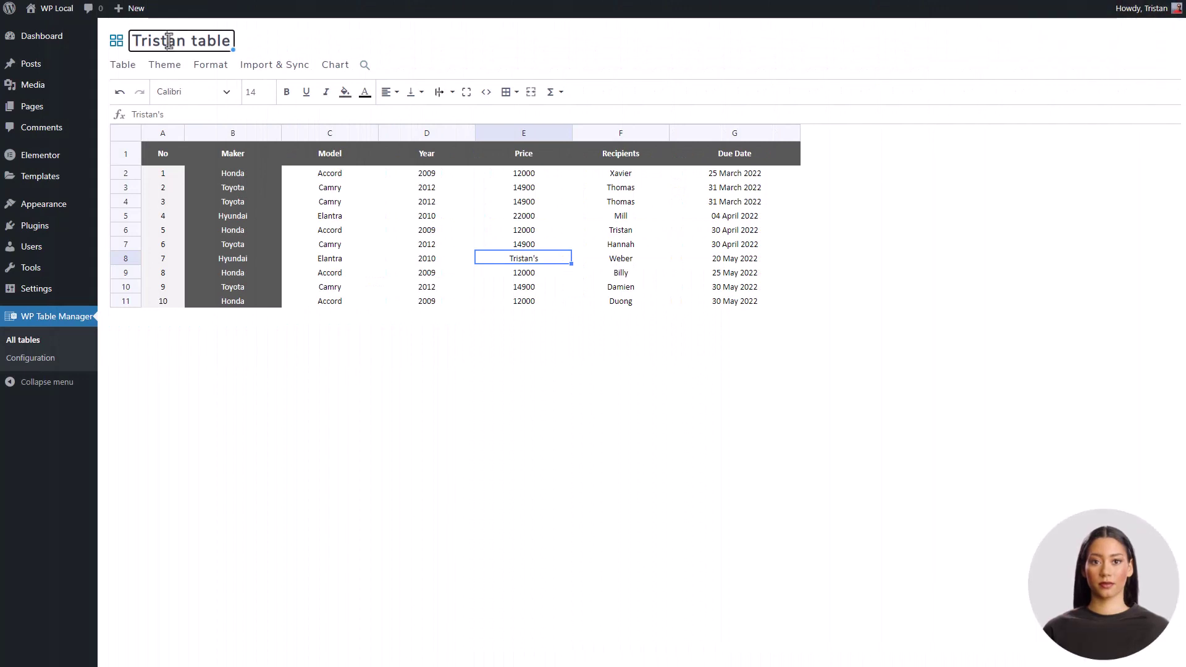
click(169, 42)
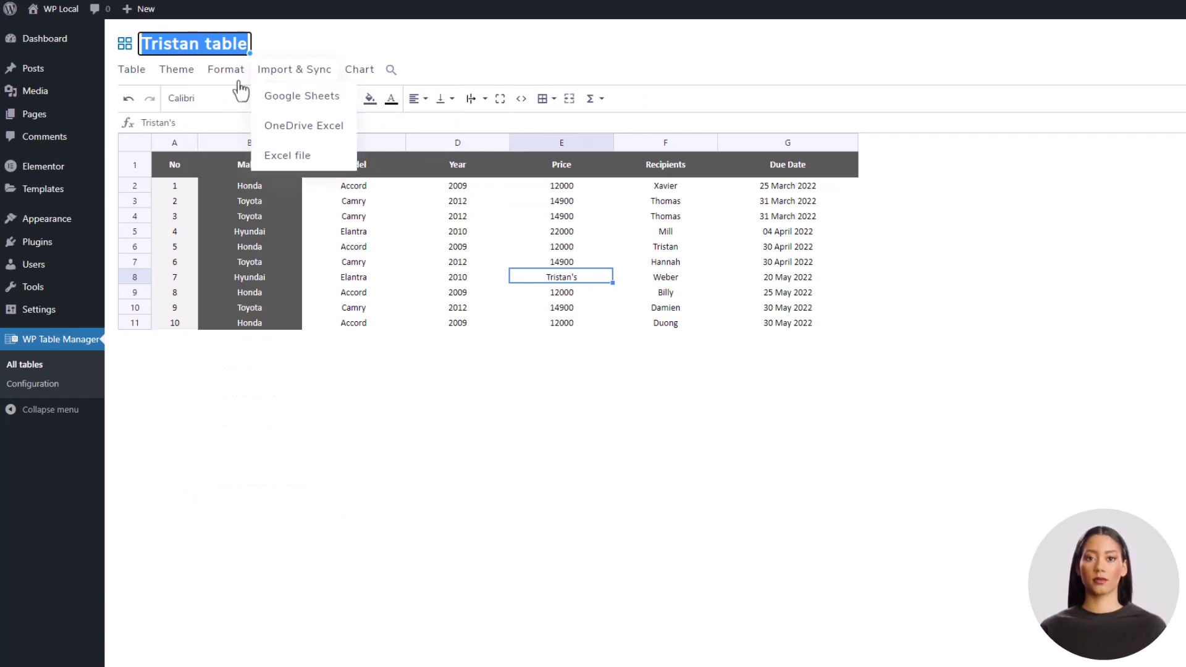
Open the Home page from Pages > All Pages in the Elementor editor
click(42, 122)
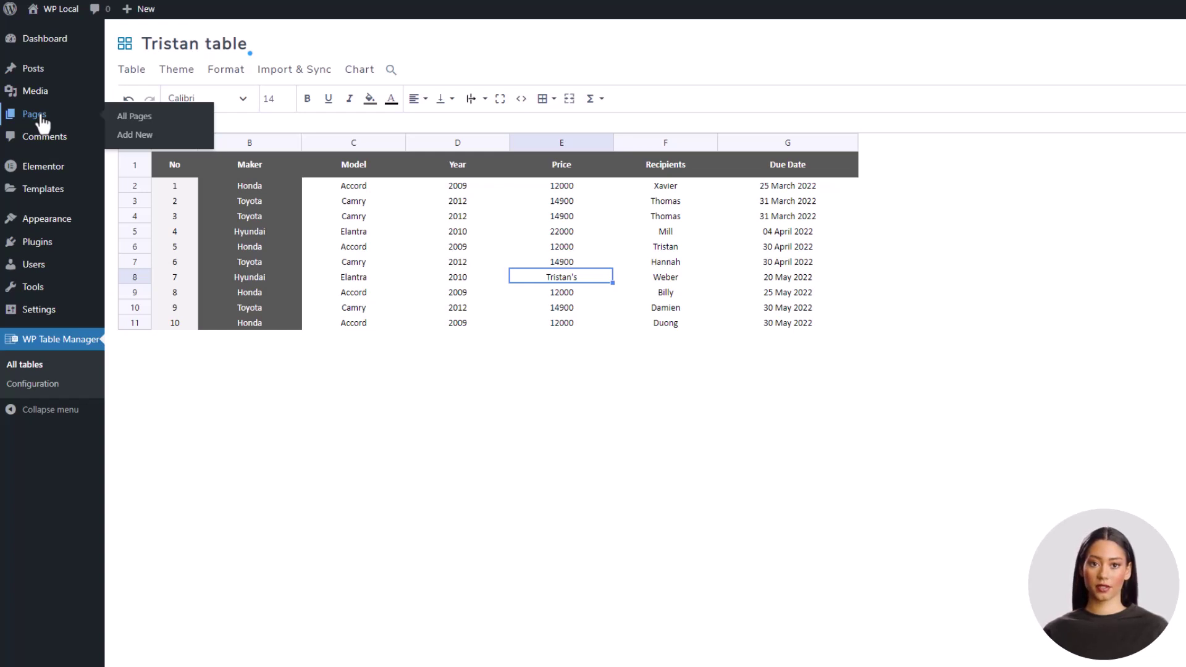
click(148, 117)
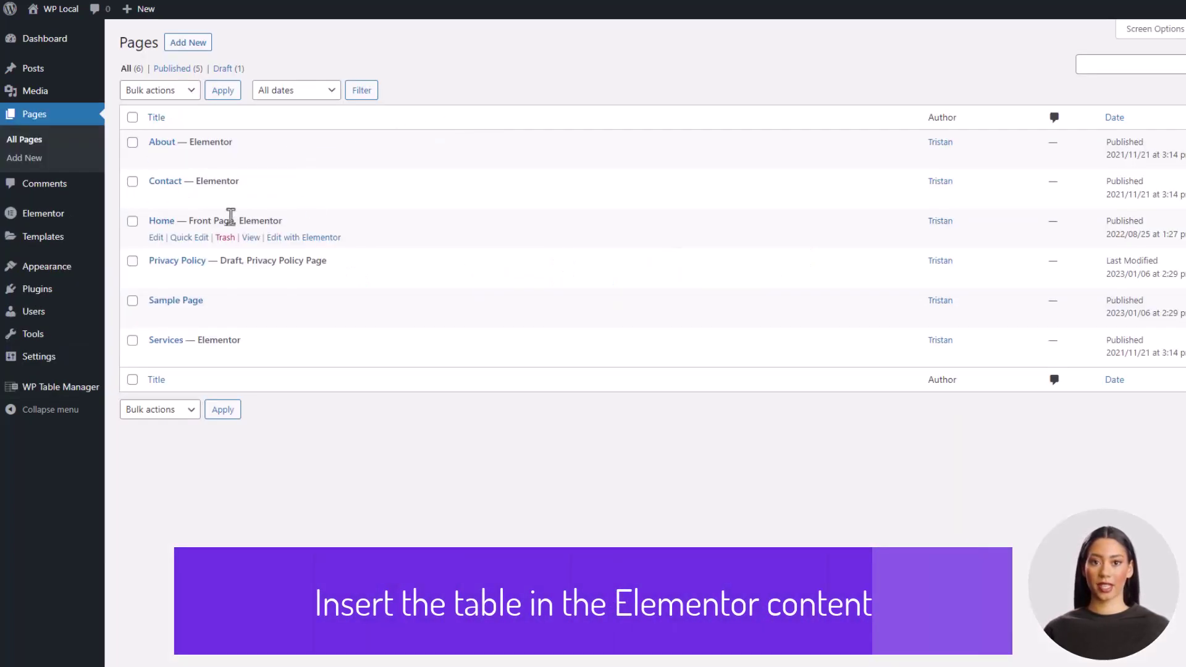
click(161, 222)
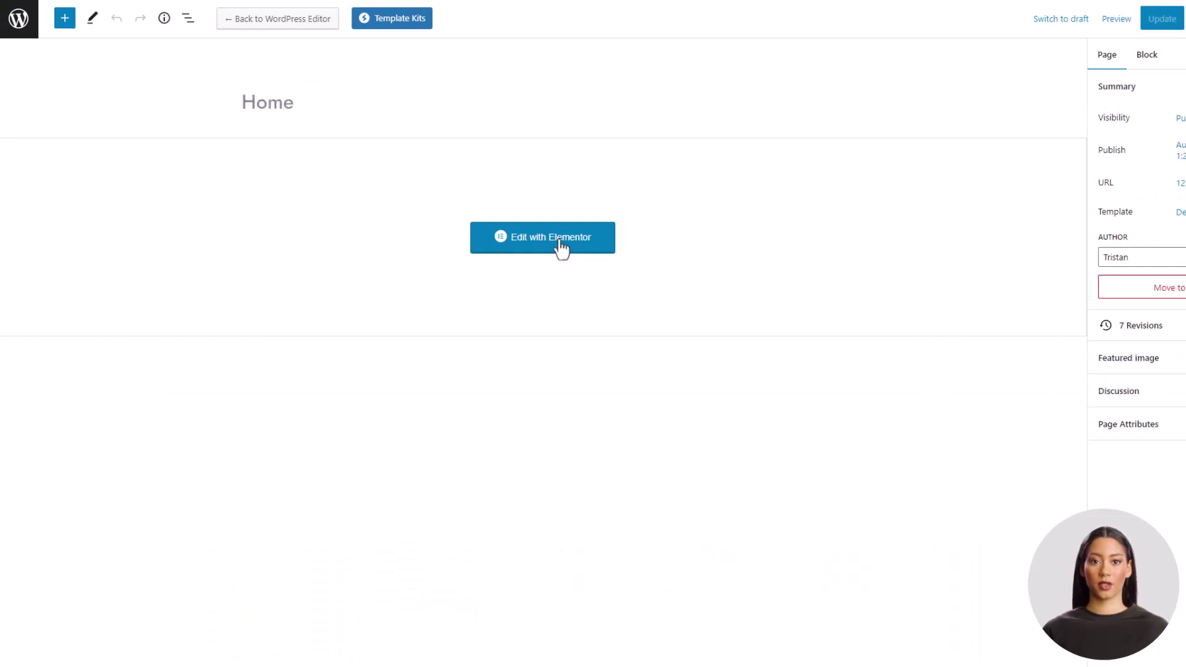
click(559, 242)
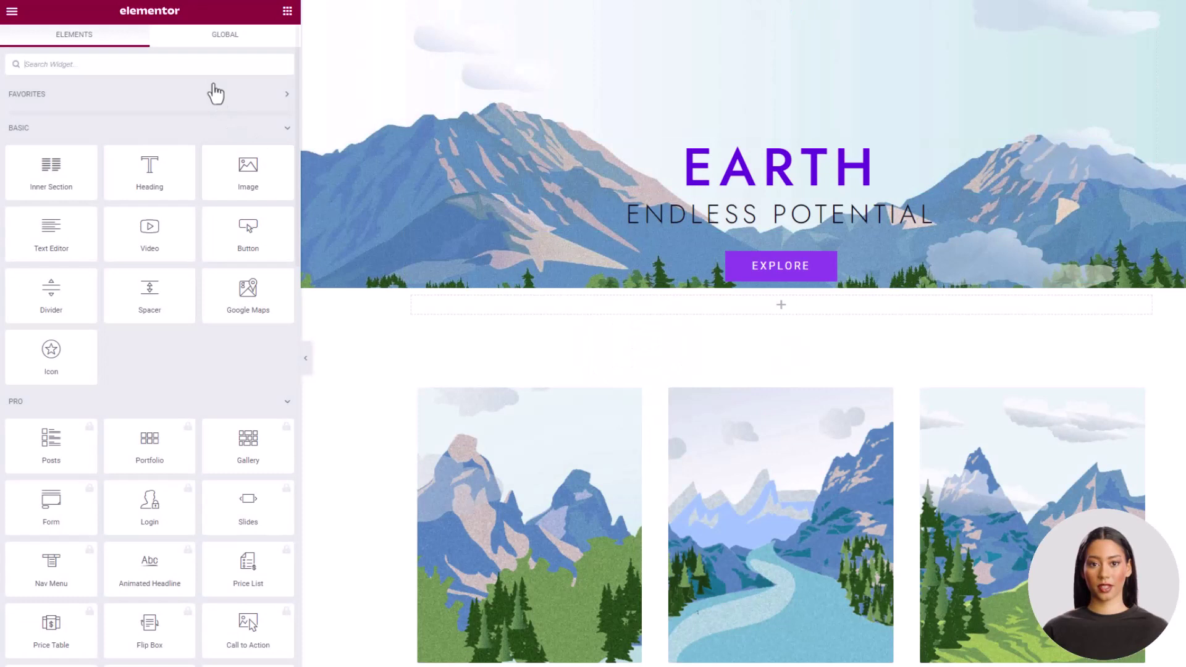
Search the widgets for 'table' and place a WP Table Manager Table widget below the EARTH banner
click(214, 68)
text(table)
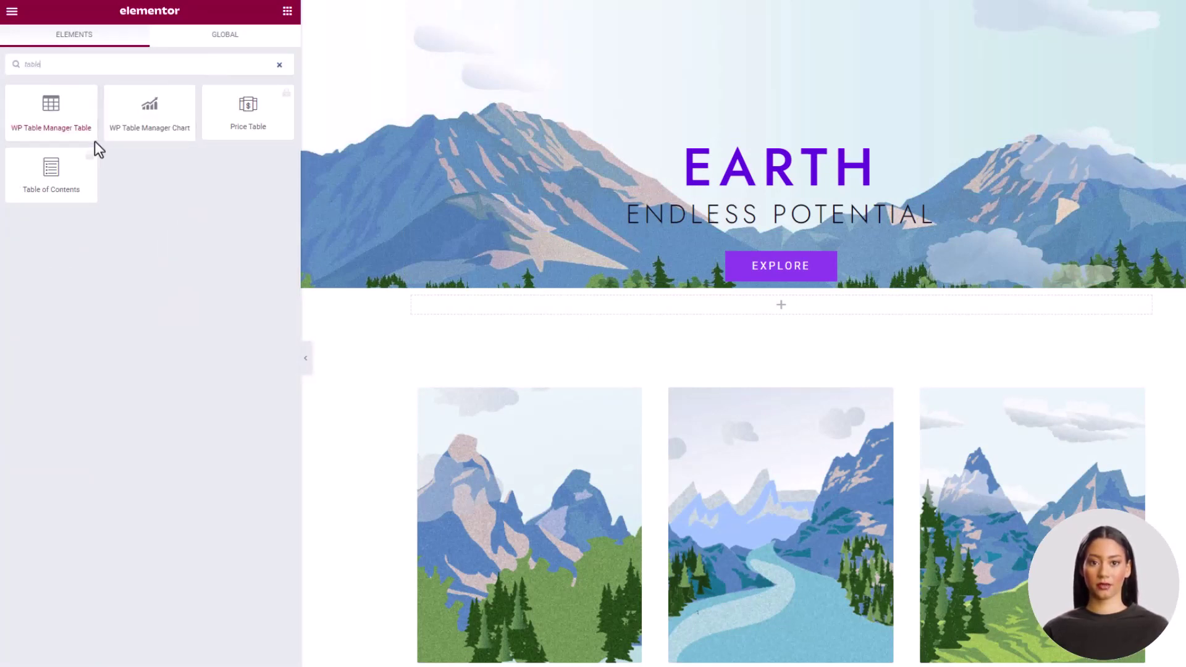
drag(49, 113, 764, 310)
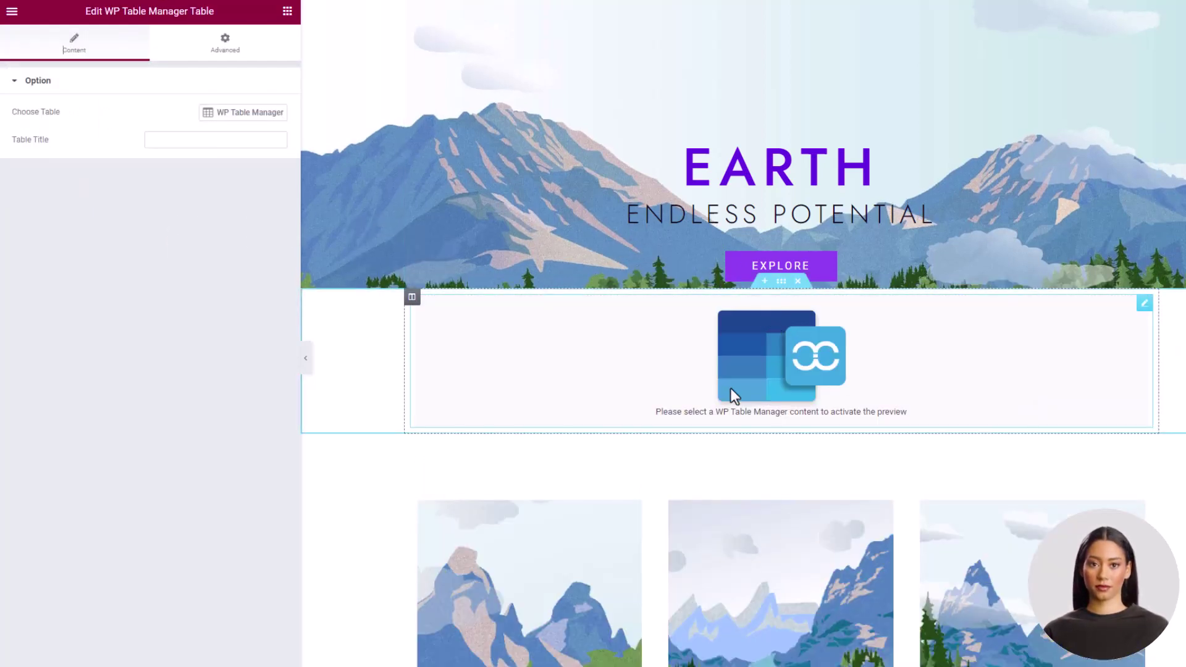
Choose the synced car table from the saved WP Table Manager tables and insert it into the widget
click(244, 113)
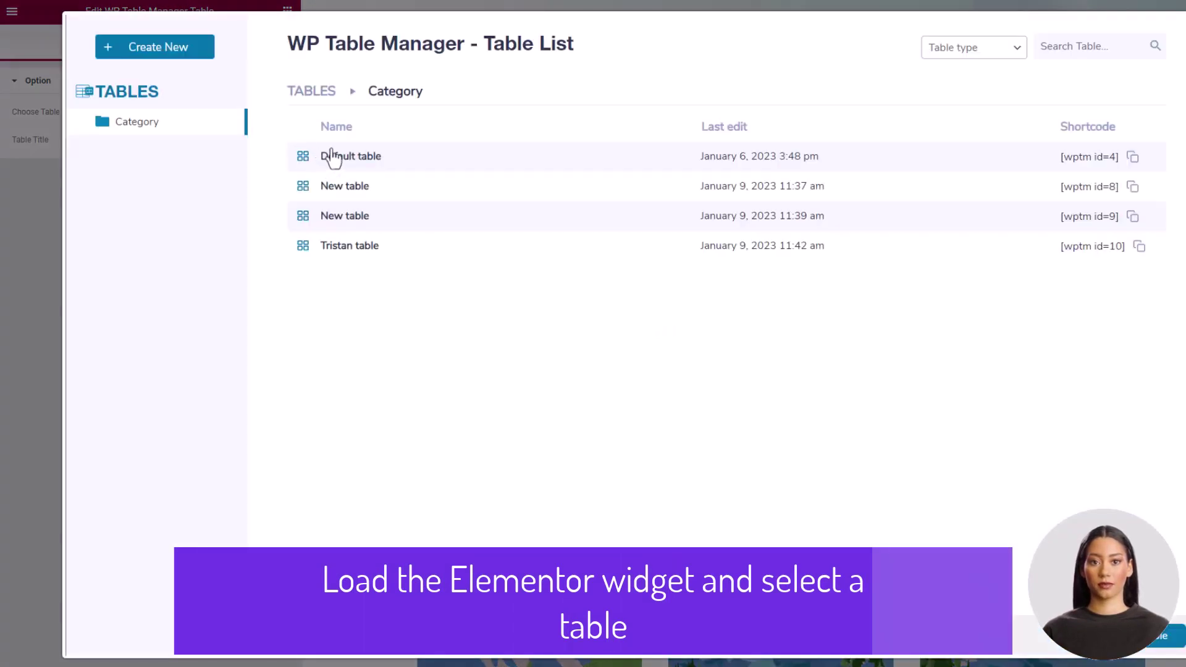
double_click(361, 249)
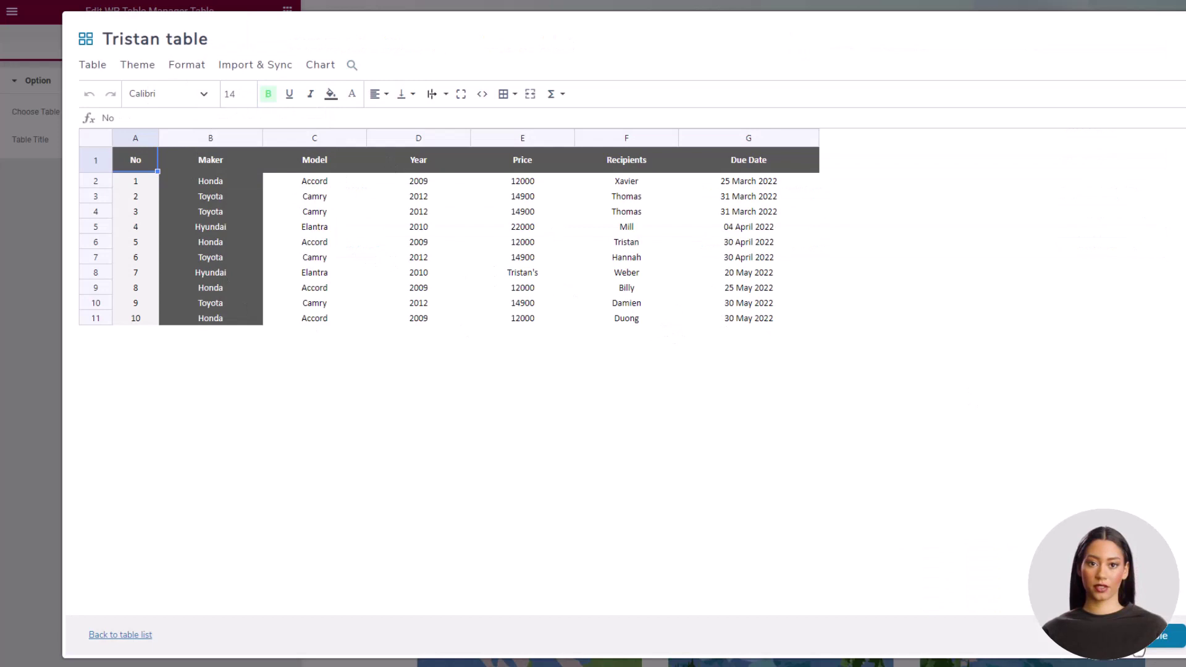
click(1141, 646)
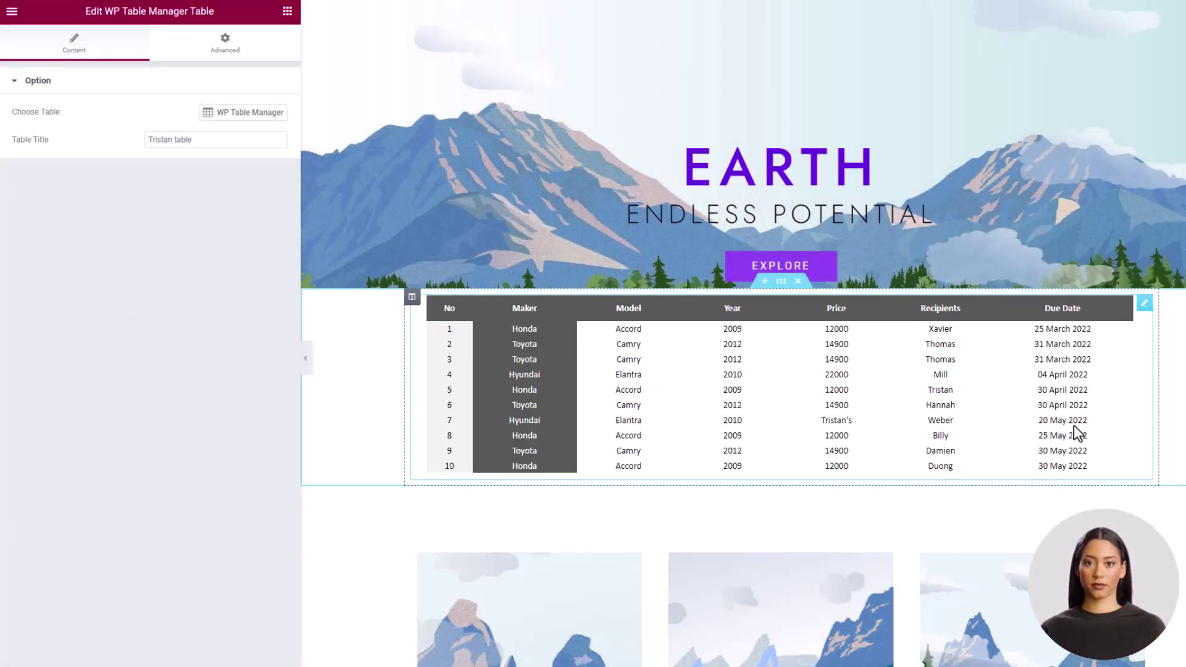